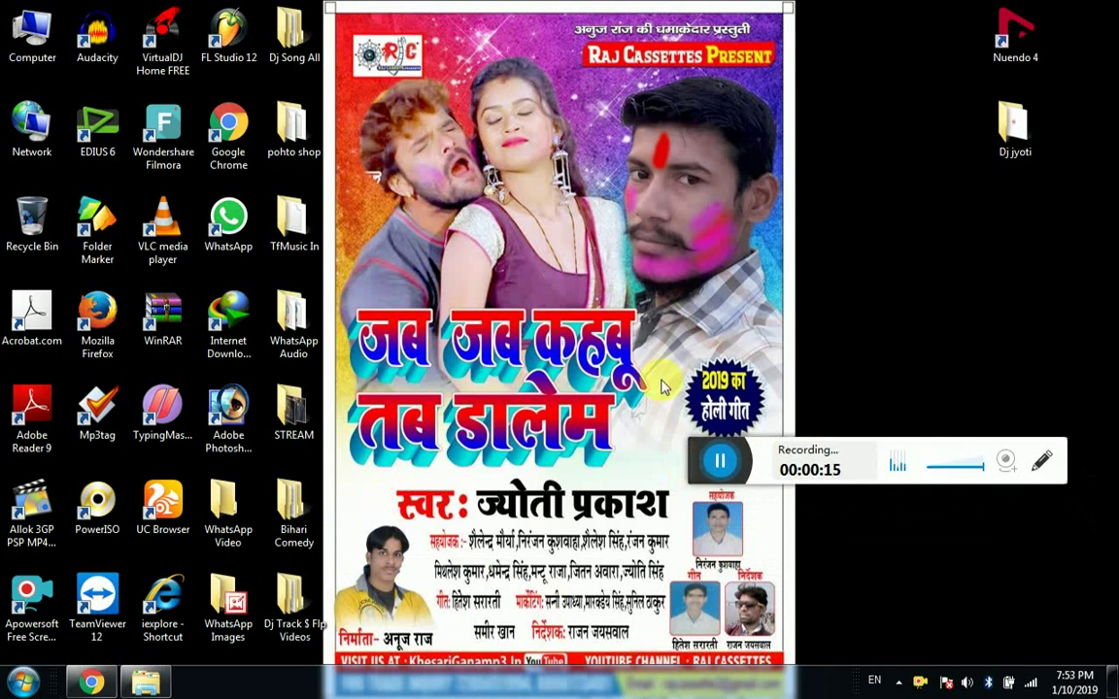
{"action": "right_click", "coordinate": [571, 191]}
{"action": "left_click", "coordinate": [609, 243]}
{"action": "right_click", "coordinate": [575, 147]}
{"action": "left_click", "coordinate": [640, 197]}
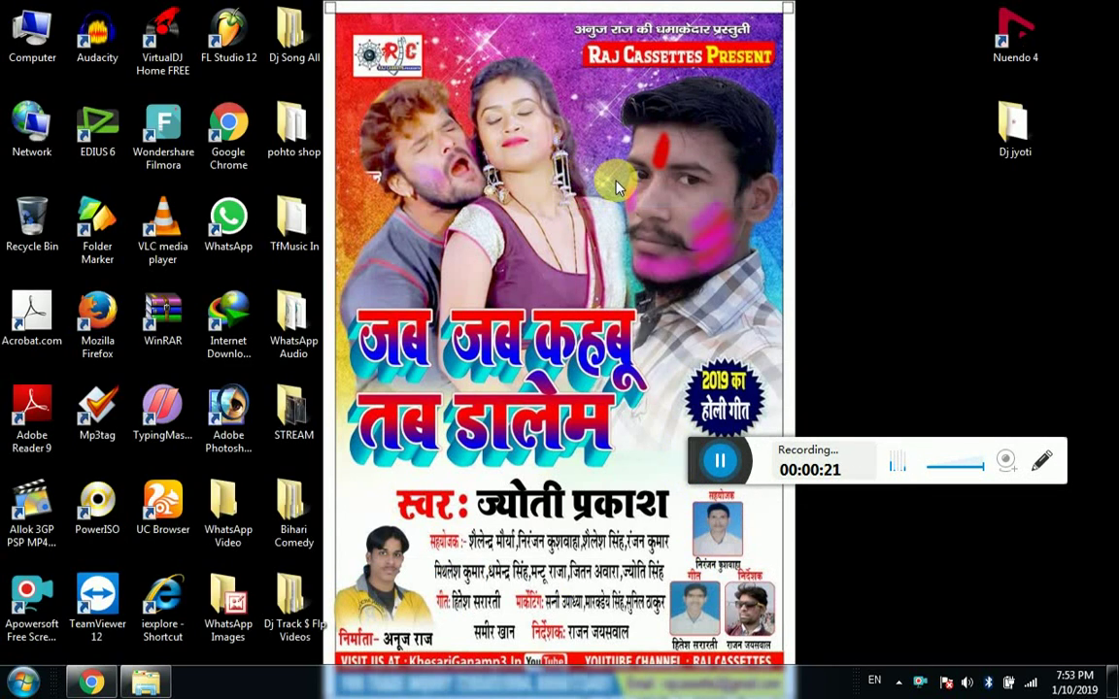
{"action": "right_click", "coordinate": [593, 146]}
{"action": "left_click", "coordinate": [641, 194]}
{"action": "right_click", "coordinate": [600, 165]}
{"action": "left_click", "coordinate": [632, 213]}
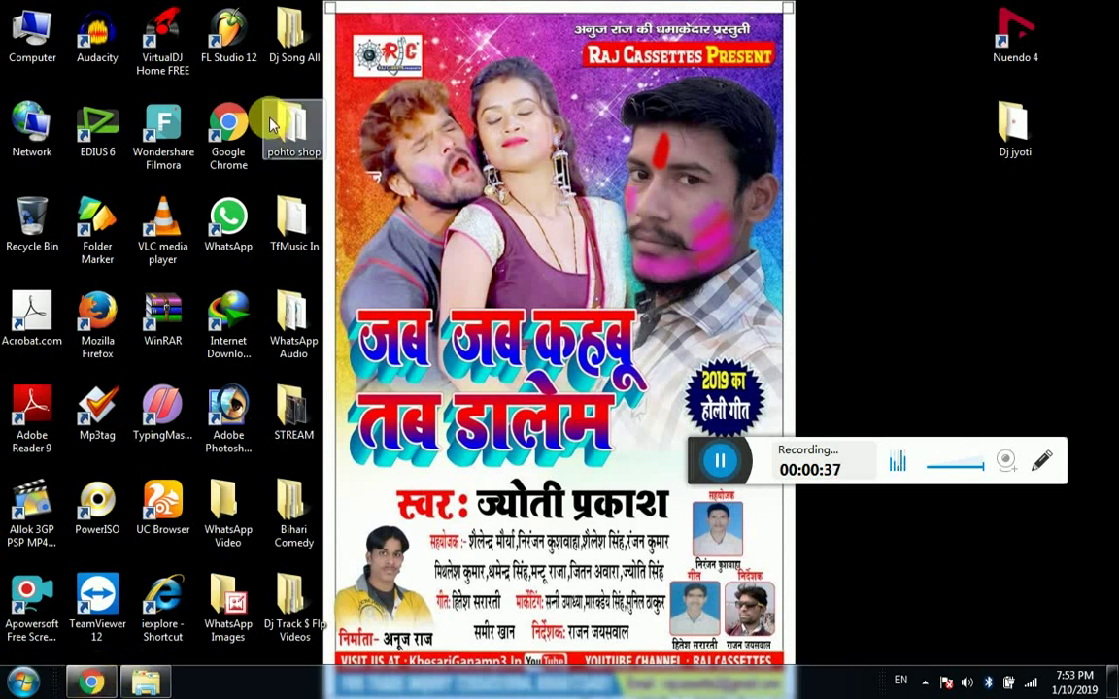
- Launch FL Studio from the desktop and collapse the expanded folders in the browser
{"action": "double_click", "coordinate": [245, 38]}
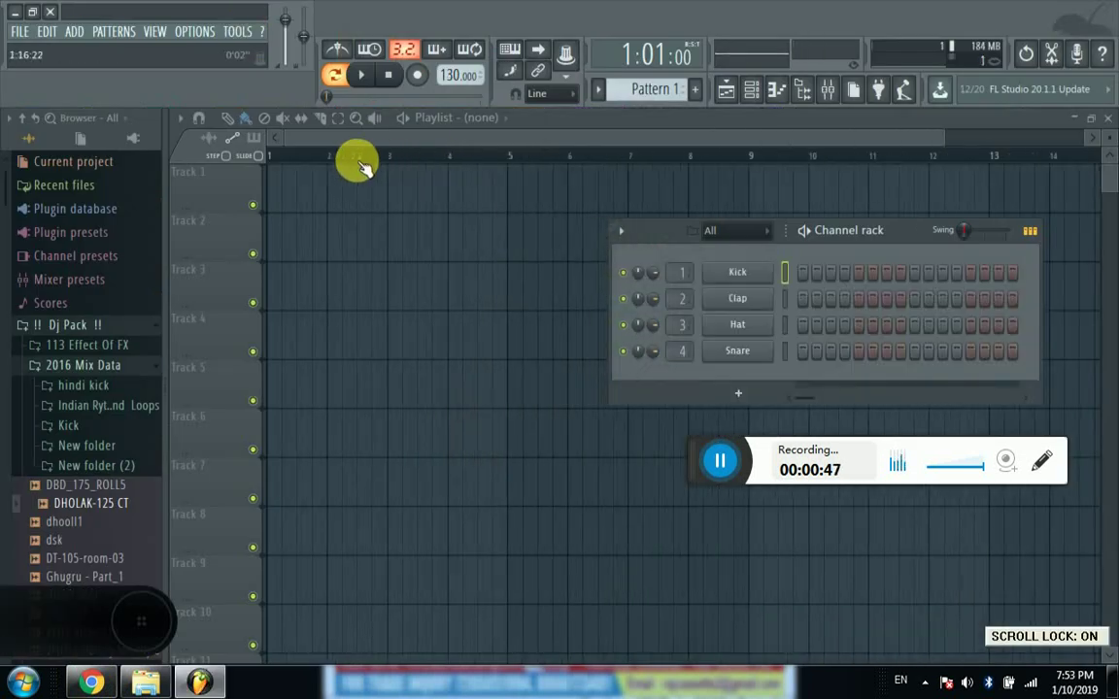
{"action": "left_click", "coordinate": [28, 119]}
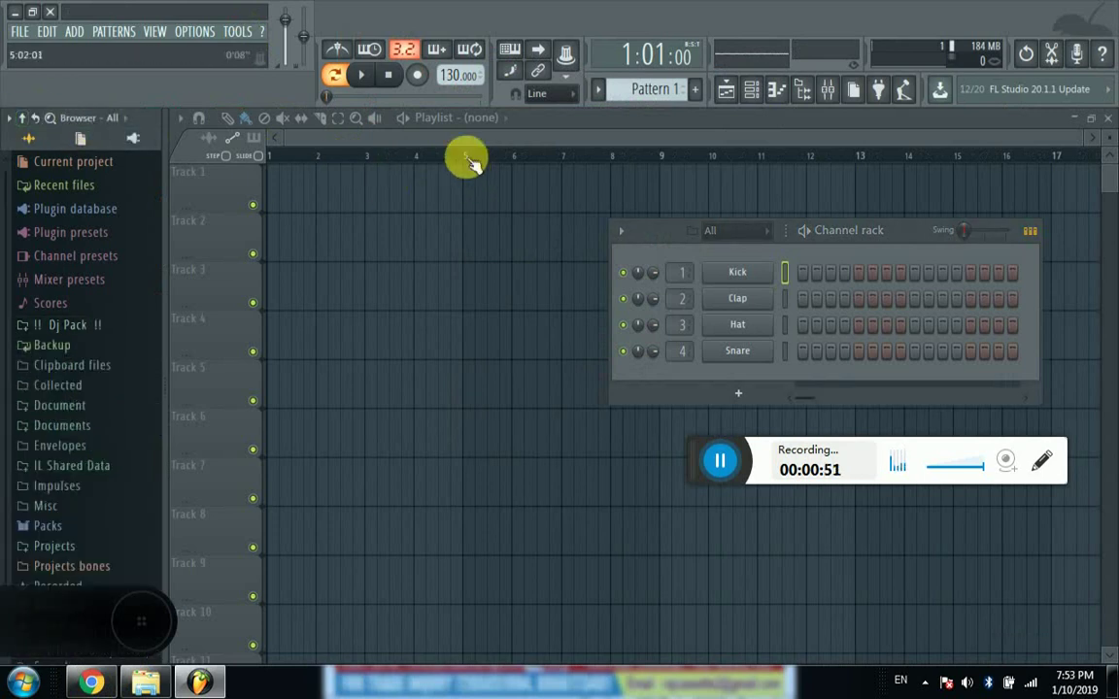
- Reposition the Channel rack over the middle of the Playlist, toggling its visibility off and on
{"action": "left_click_drag", "start_coordinate": [644, 232], "coordinate": [494, 219]}
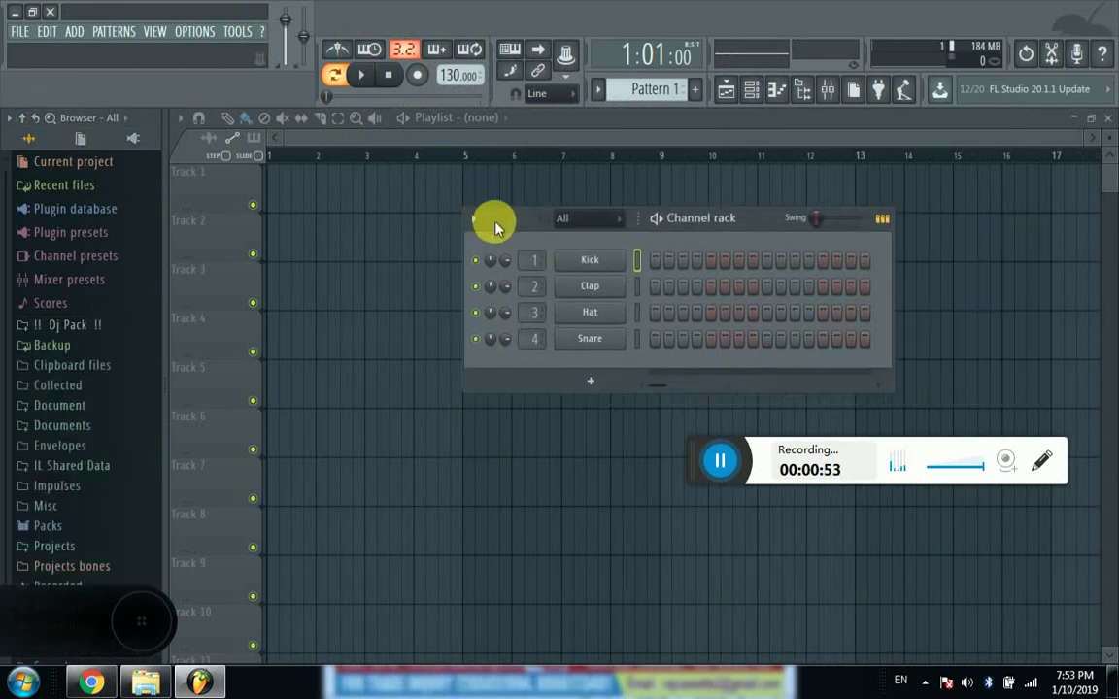
{"action": "left_click_drag", "start_coordinate": [732, 230], "coordinate": [657, 224]}
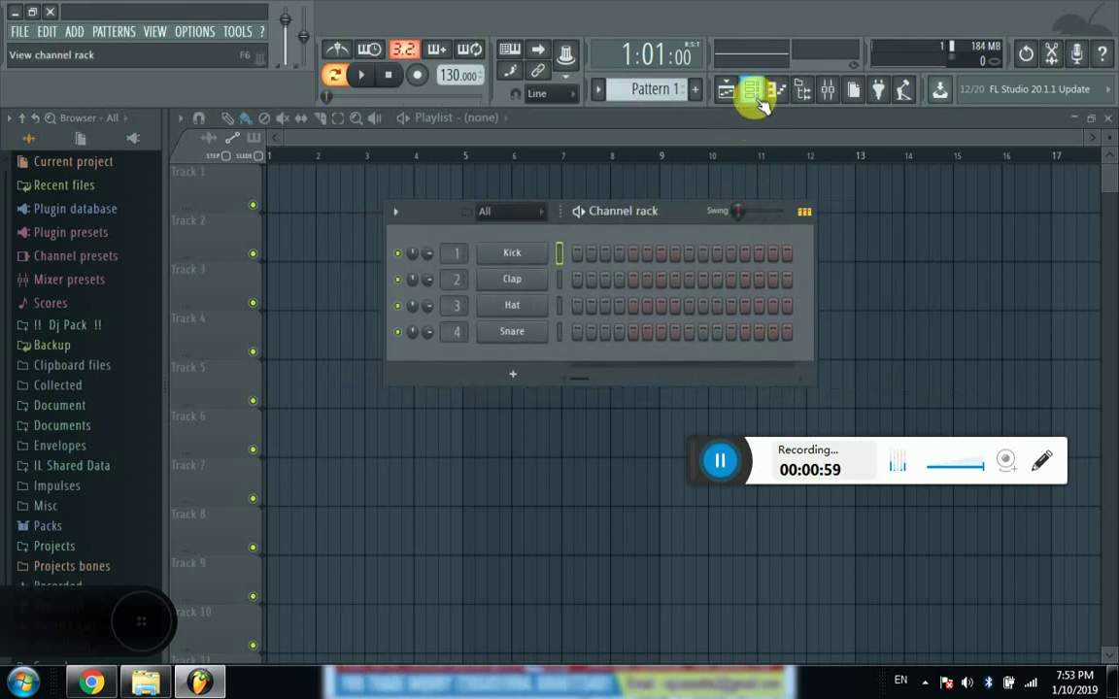
{"action": "left_click", "coordinate": [757, 94]}
{"action": "left_click", "coordinate": [756, 94]}
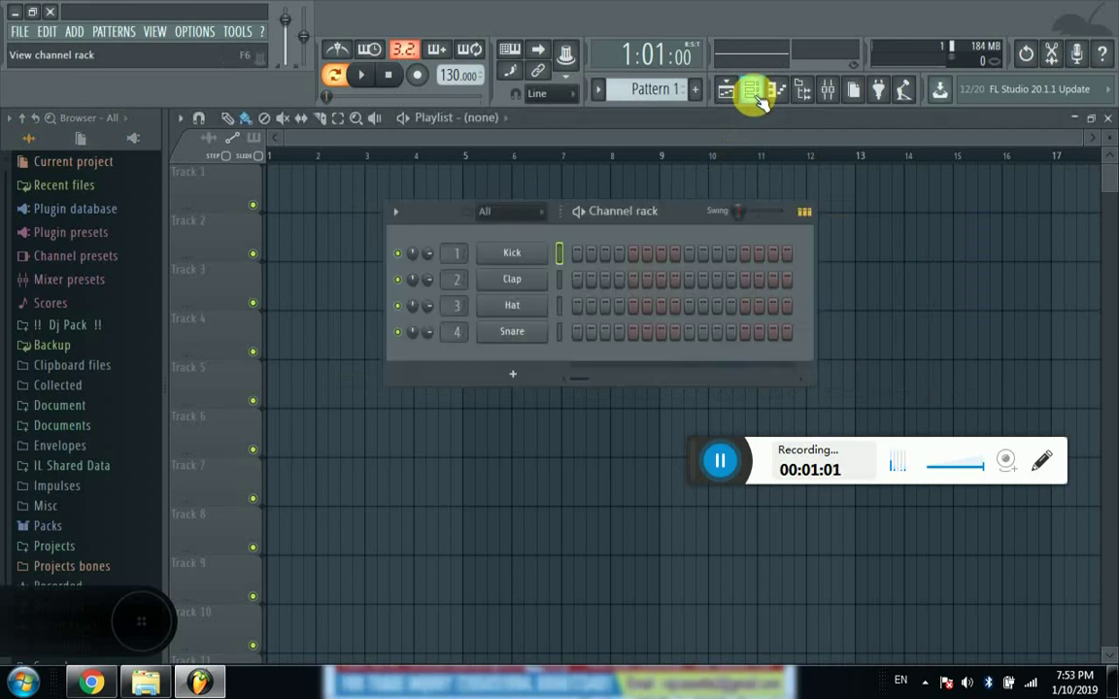
{"action": "left_click", "coordinate": [757, 94]}
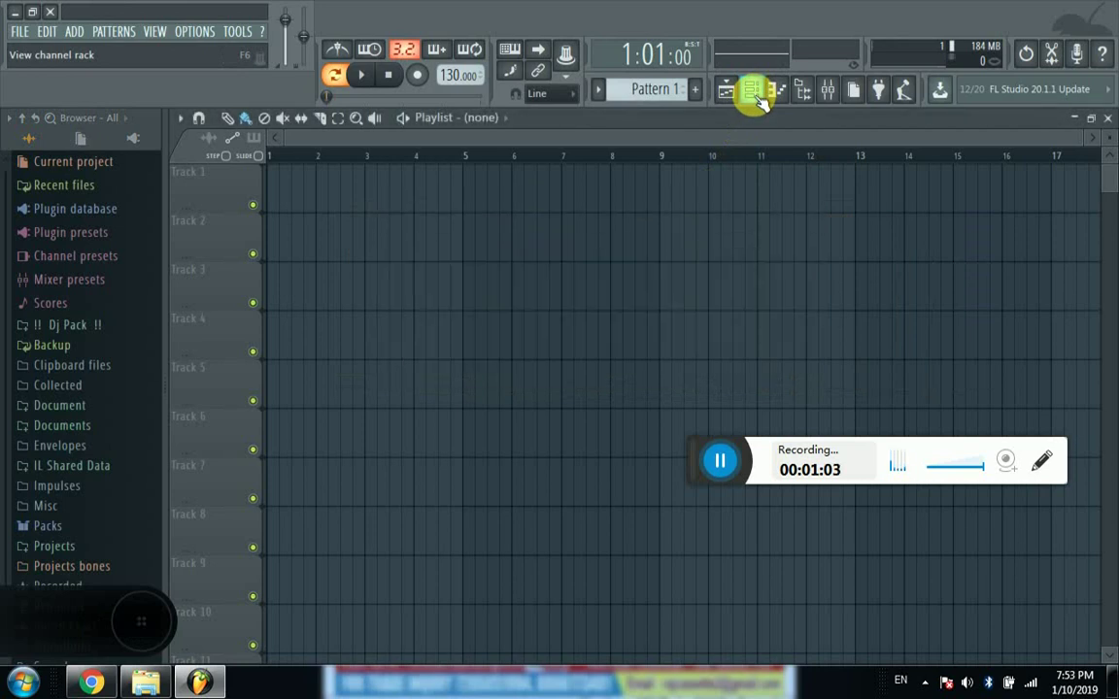
{"action": "left_click", "coordinate": [756, 94]}
{"action": "left_click_drag", "start_coordinate": [706, 478], "coordinate": [685, 629]}
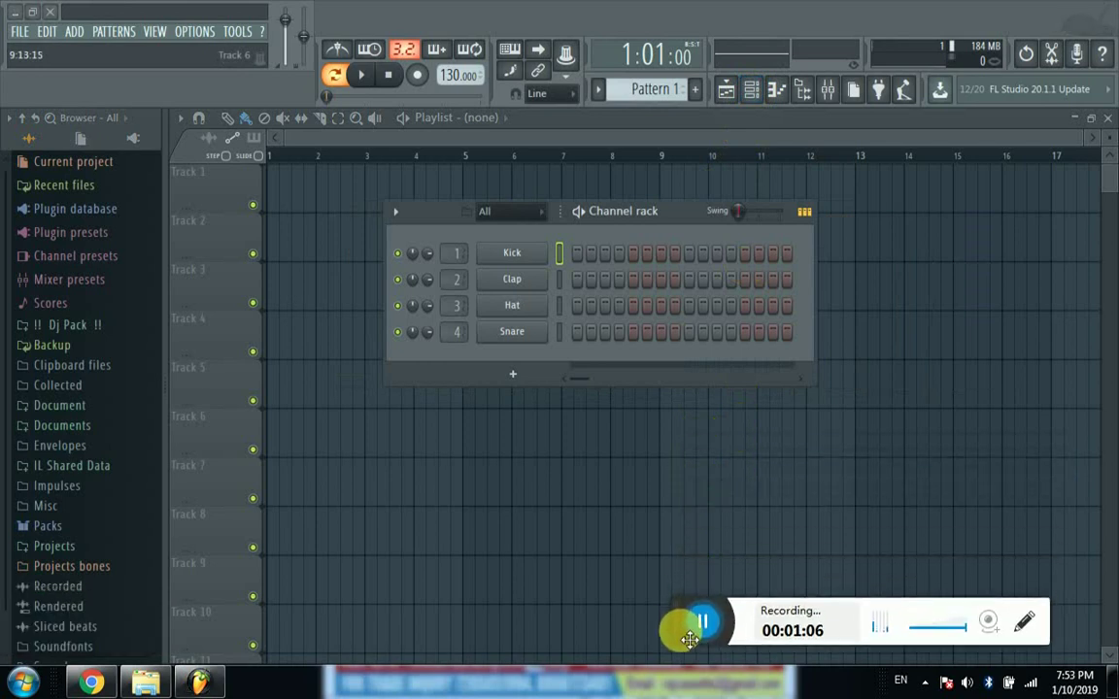
{"action": "left_click", "coordinate": [756, 94]}
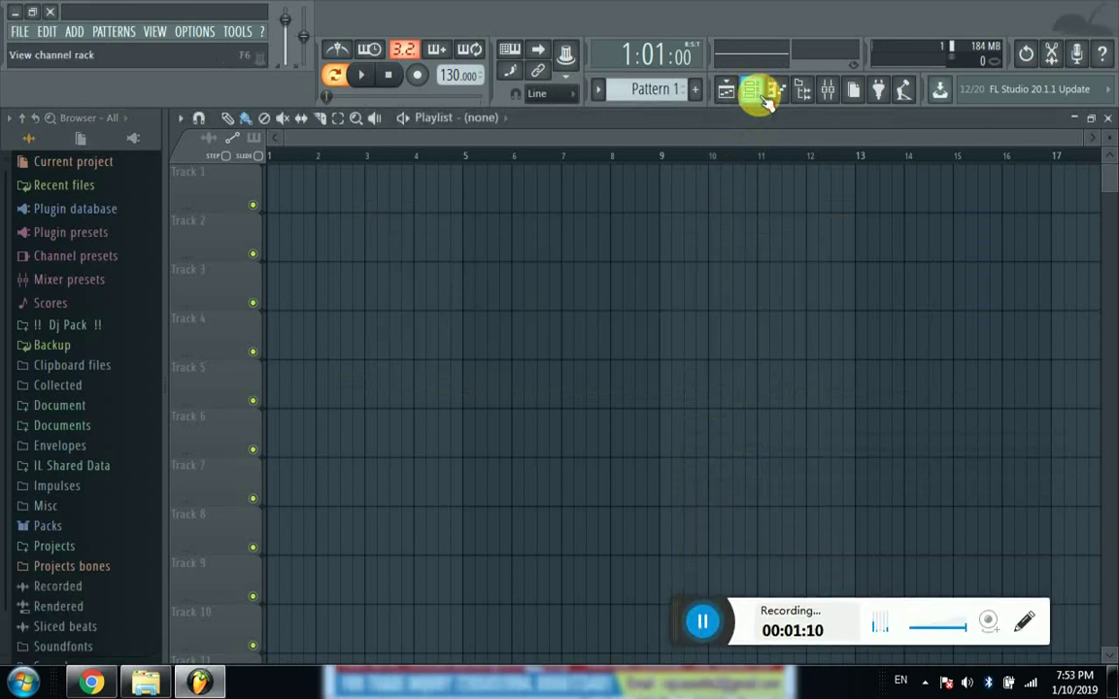
{"action": "left_click", "coordinate": [760, 94]}
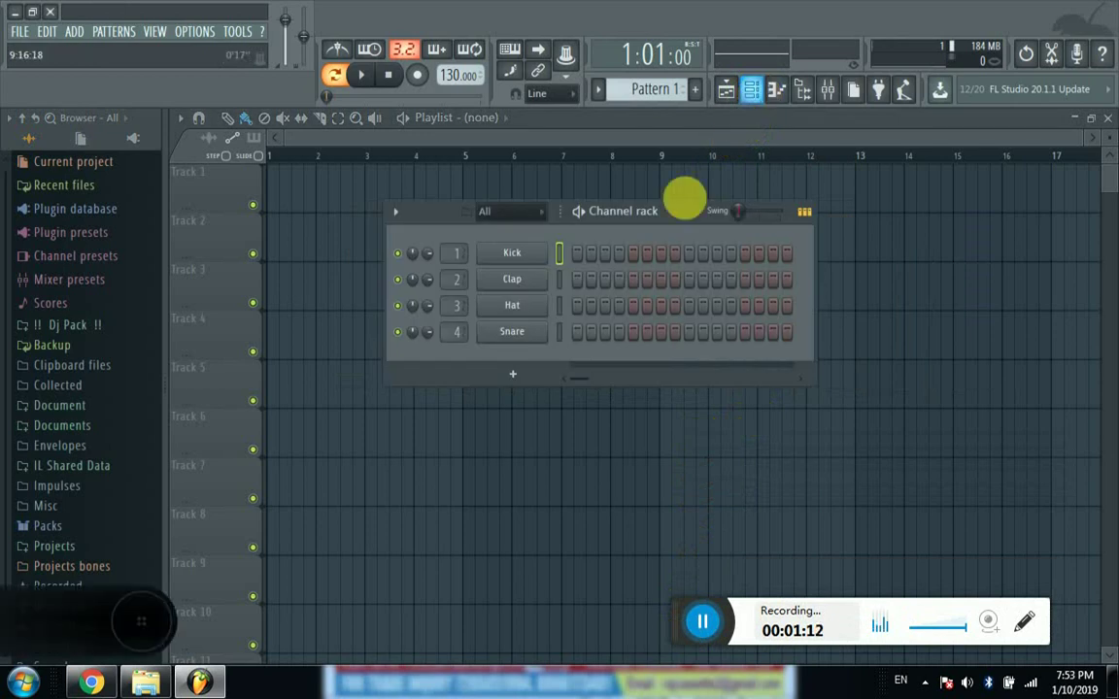
{"action": "left_click_drag", "start_coordinate": [674, 215], "coordinate": [704, 274]}
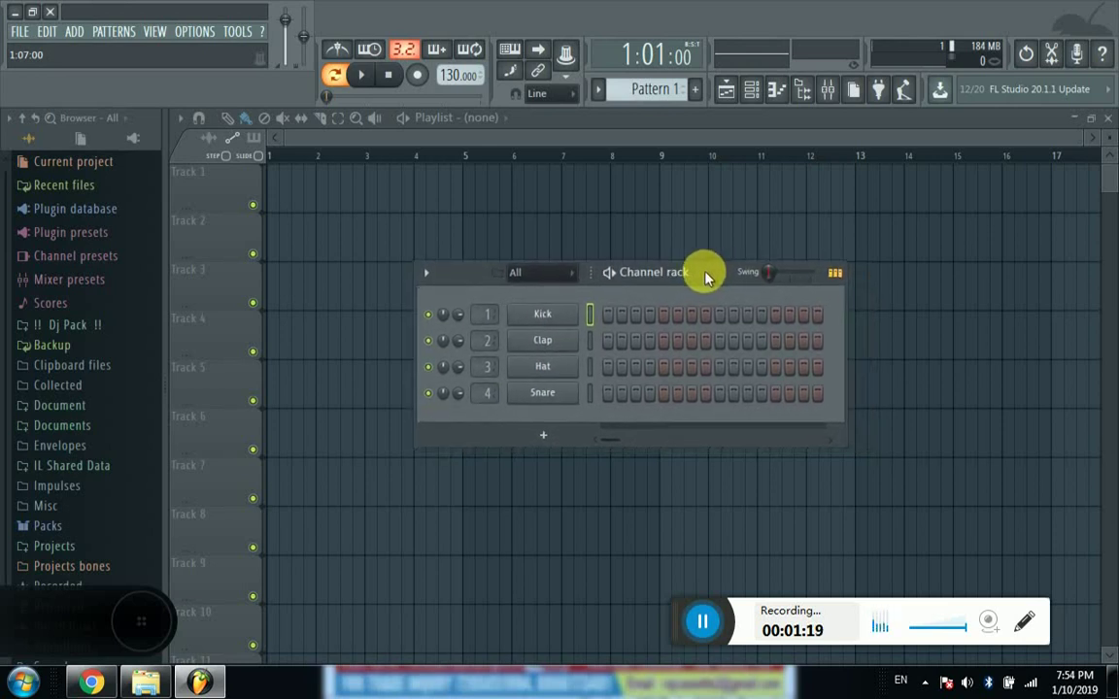
- Bring the Playlist to the front, and show the Channel rack over it again
{"action": "left_click", "coordinate": [662, 450]}
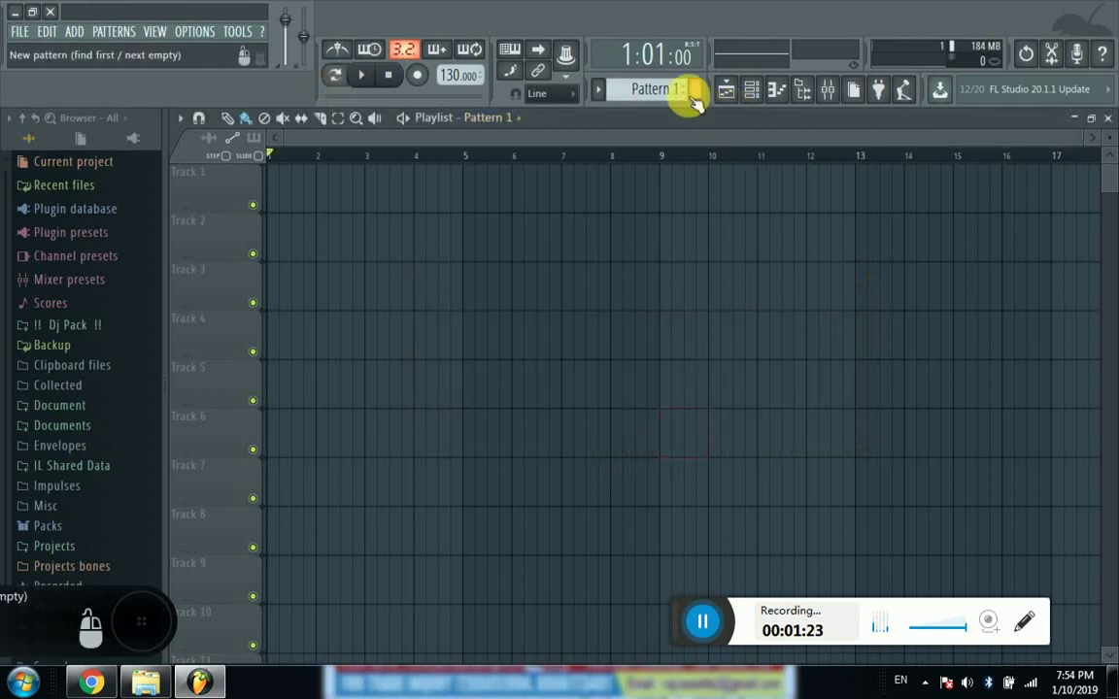
{"action": "left_click", "coordinate": [748, 90]}
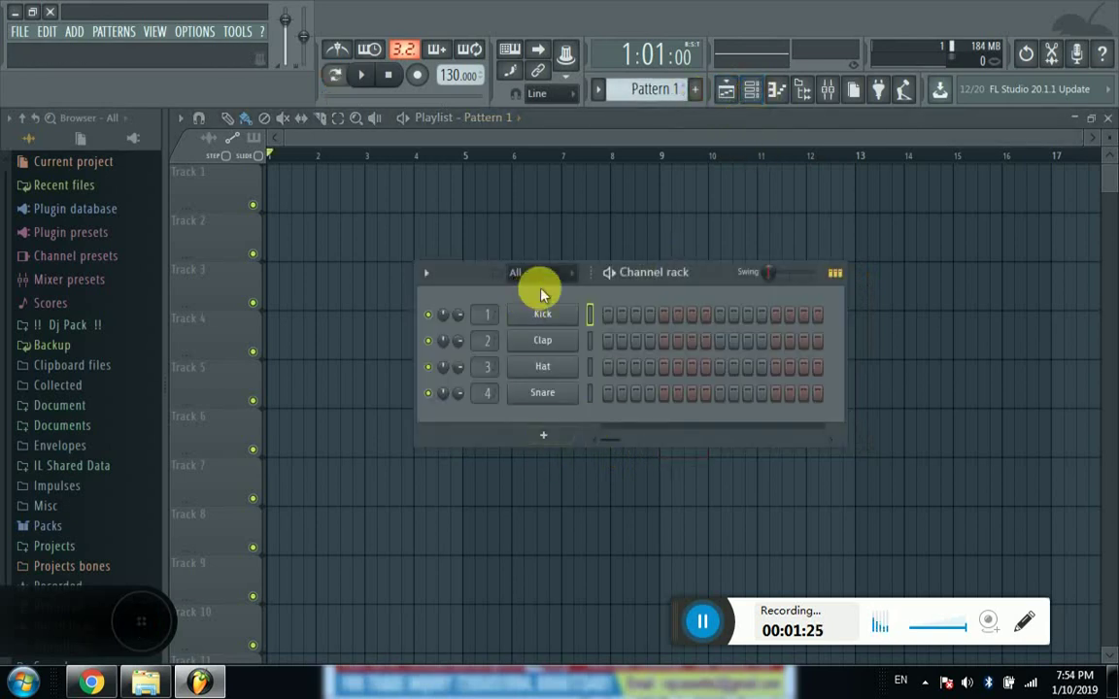
{"action": "left_click", "coordinate": [706, 272]}
{"action": "mouse_move", "coordinate": [706, 272]}
{"action": "left_mouse_down"}
{"action": "mouse_move", "coordinate": [689, 270]}
{"action": "mouse_move", "coordinate": [710, 269]}
{"action": "left_mouse_up"}
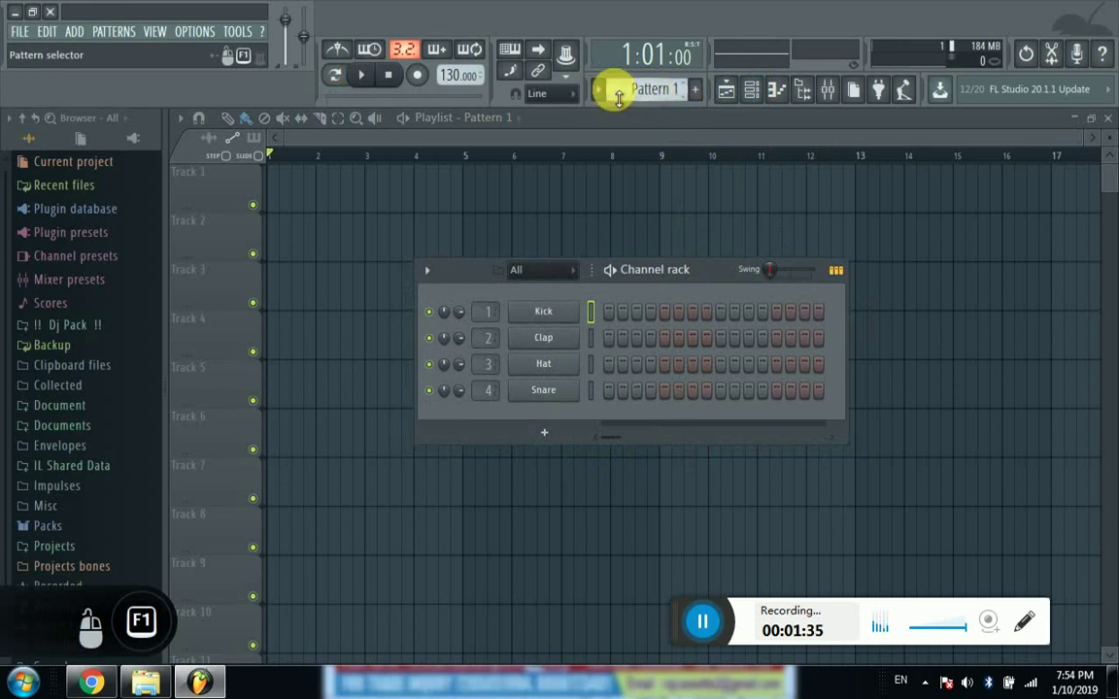
- Place Pattern 1 clips on Track 1 of the Playlist across bars 5 to 8, and reopen the Channel rack
{"action": "mouse_move", "coordinate": [626, 101]}
{"action": "left_mouse_down"}
{"action": "mouse_move", "coordinate": [370, 173]}
{"action": "mouse_move", "coordinate": [419, 175]}
{"action": "mouse_move", "coordinate": [471, 198]}
{"action": "mouse_move", "coordinate": [637, 187]}
{"action": "mouse_move", "coordinate": [685, 207]}
{"action": "mouse_move", "coordinate": [664, 200]}
{"action": "mouse_move", "coordinate": [686, 227]}
{"action": "left_mouse_up"}
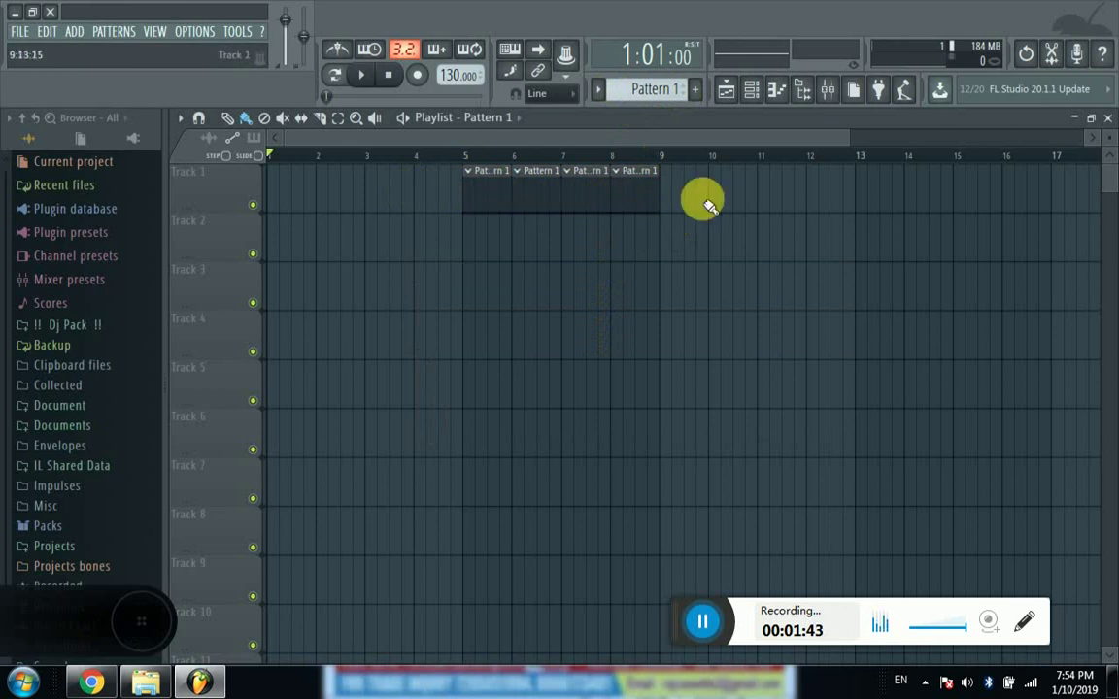
{"action": "left_click", "coordinate": [748, 90]}
{"action": "left_click_drag", "start_coordinate": [723, 284], "coordinate": [738, 292]}
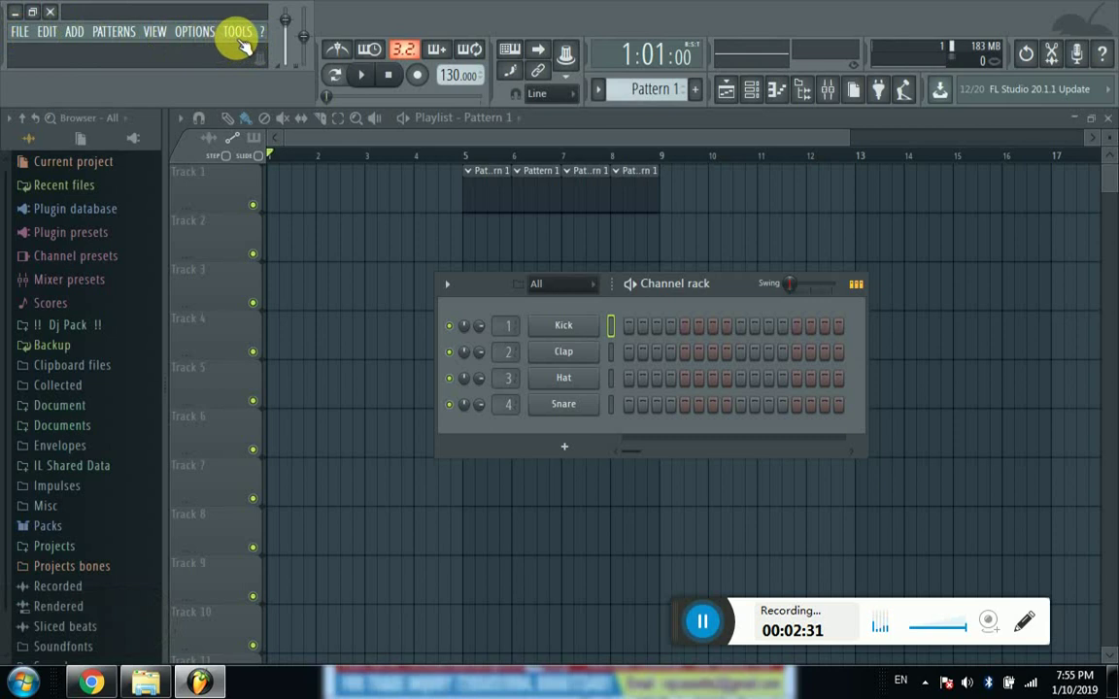
- Add a Harmless synth channel to the Channel rack and collapse its plugin window
{"action": "left_click", "coordinate": [78, 37]}
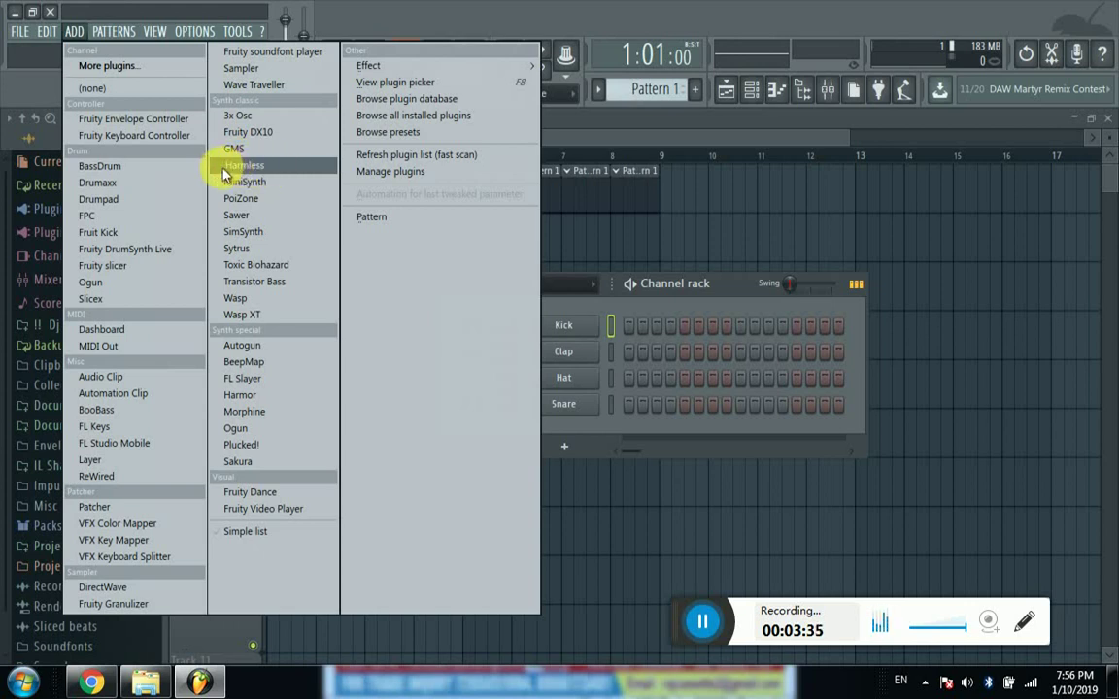
{"action": "left_click", "coordinate": [283, 169]}
{"action": "left_click_drag", "start_coordinate": [556, 245], "coordinate": [591, 210]}
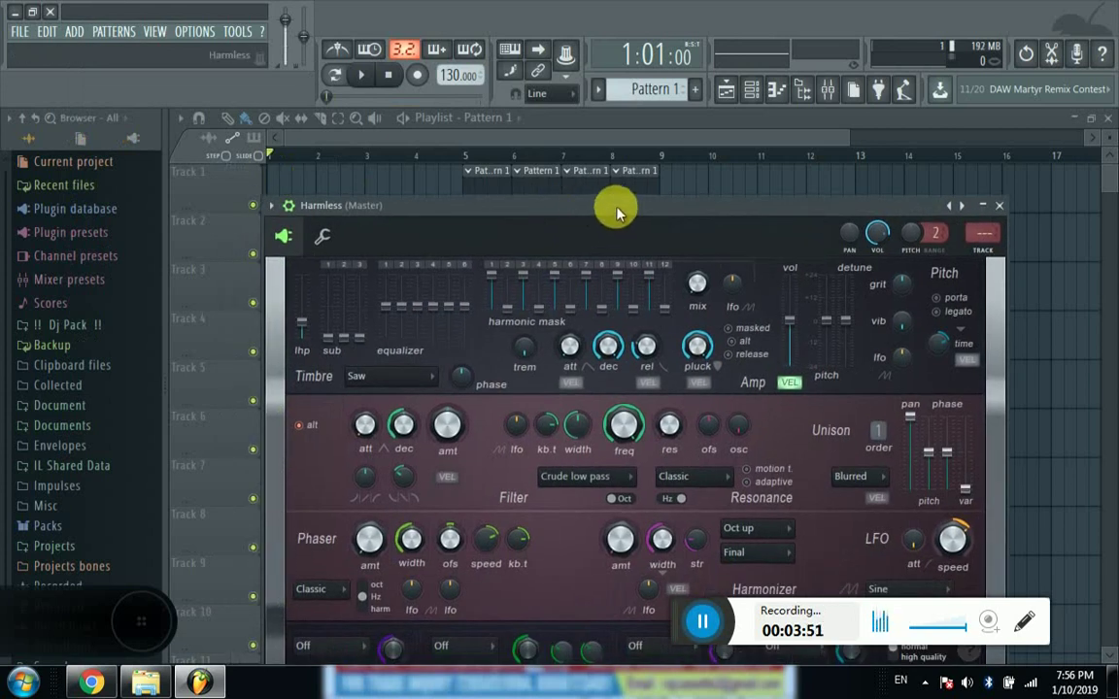
{"action": "left_click", "coordinate": [984, 208]}
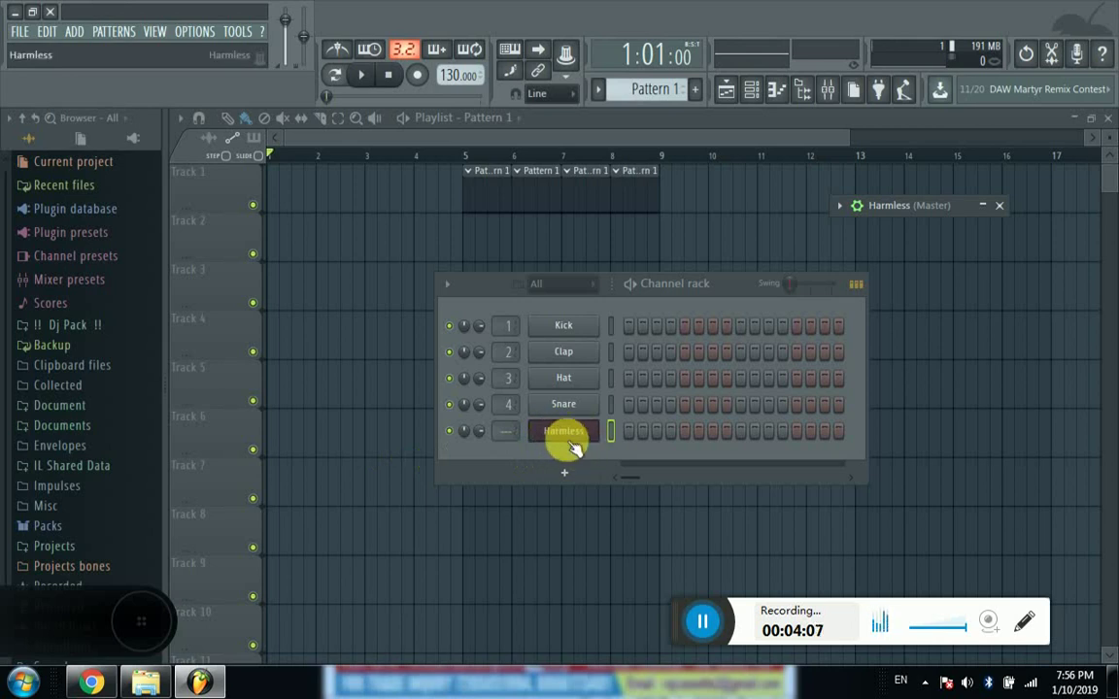
- Activate steps 1, 5, 9 and 13 on the Harmless channel in the Channel rack
{"action": "left_click", "coordinate": [660, 432]}
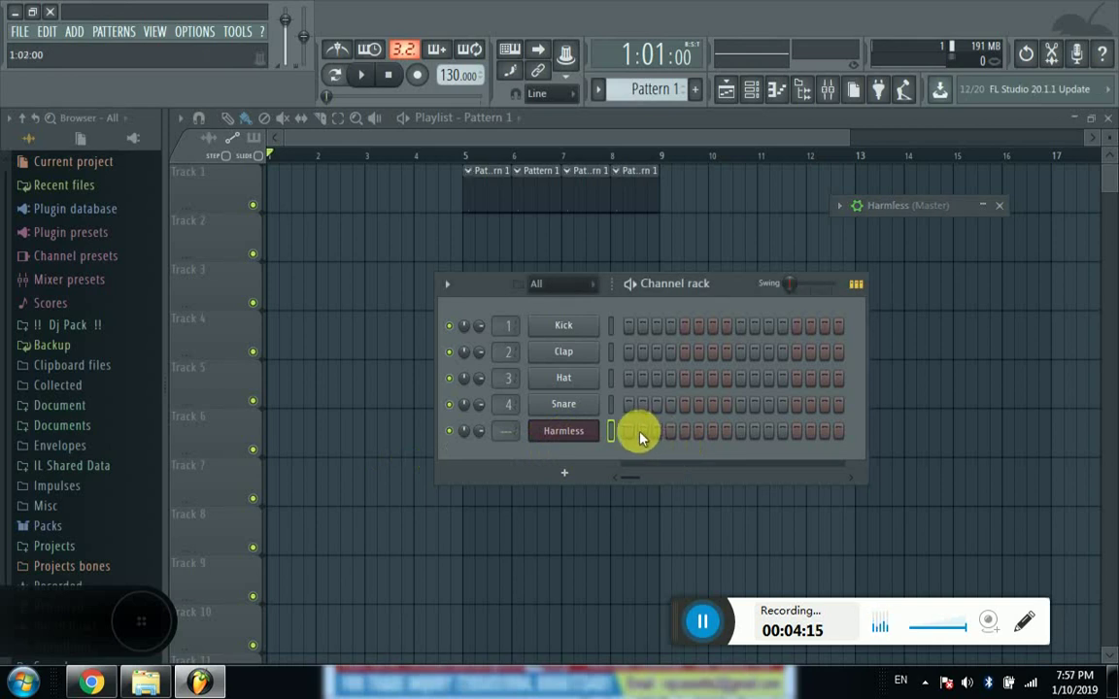
{"action": "left_click", "coordinate": [628, 432]}
{"action": "left_click", "coordinate": [685, 433]}
{"action": "left_click", "coordinate": [741, 432]}
{"action": "left_click", "coordinate": [755, 432]}
{"action": "left_click", "coordinate": [797, 433]}
{"action": "right_click", "coordinate": [756, 435]}
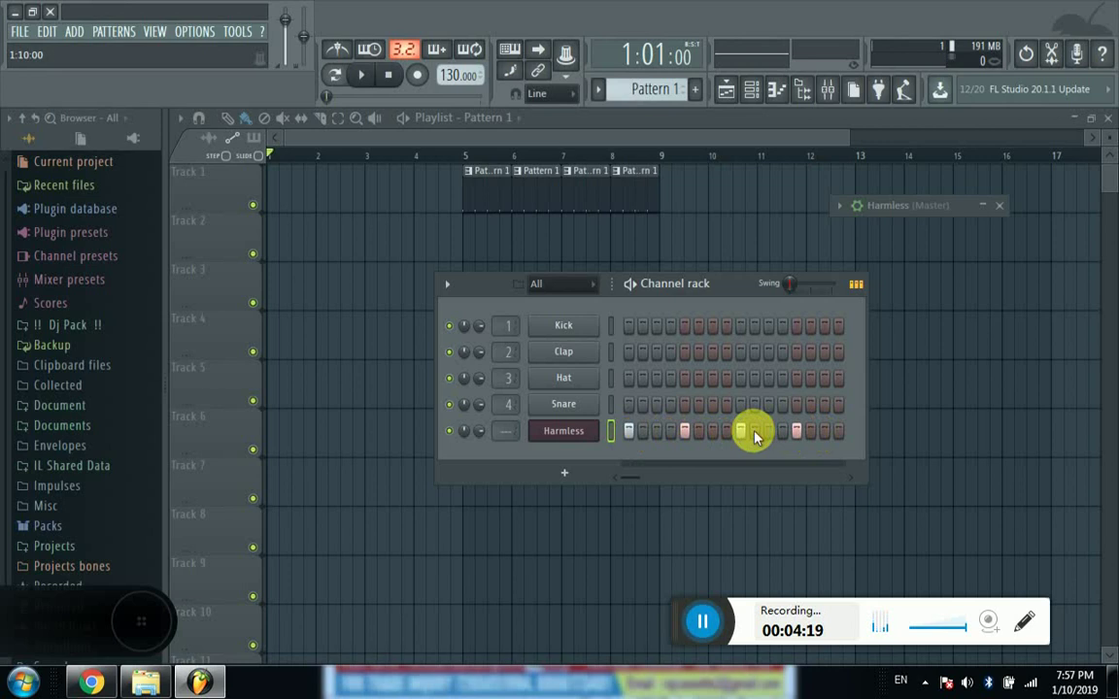
- Clear all active steps from the Harmless channel
{"action": "right_click", "coordinate": [798, 436]}
{"action": "right_click", "coordinate": [741, 435]}
{"action": "right_click", "coordinate": [684, 435]}
{"action": "right_click", "coordinate": [629, 435]}
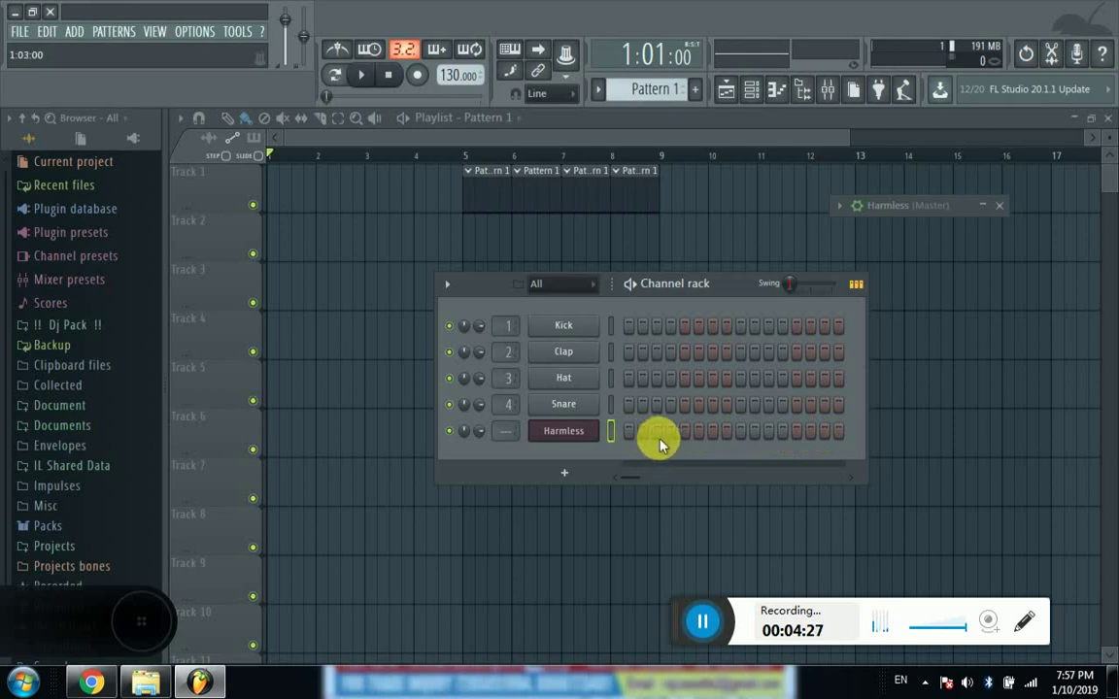
- Activate steps 4 and 7 on the Harmless channel in the Channel rack
{"action": "left_click", "coordinate": [658, 434]}
{"action": "left_click", "coordinate": [656, 434]}
{"action": "left_click", "coordinate": [672, 433]}
{"action": "left_click", "coordinate": [670, 431]}
{"action": "left_click", "coordinate": [674, 433]}
{"action": "left_click", "coordinate": [700, 433]}
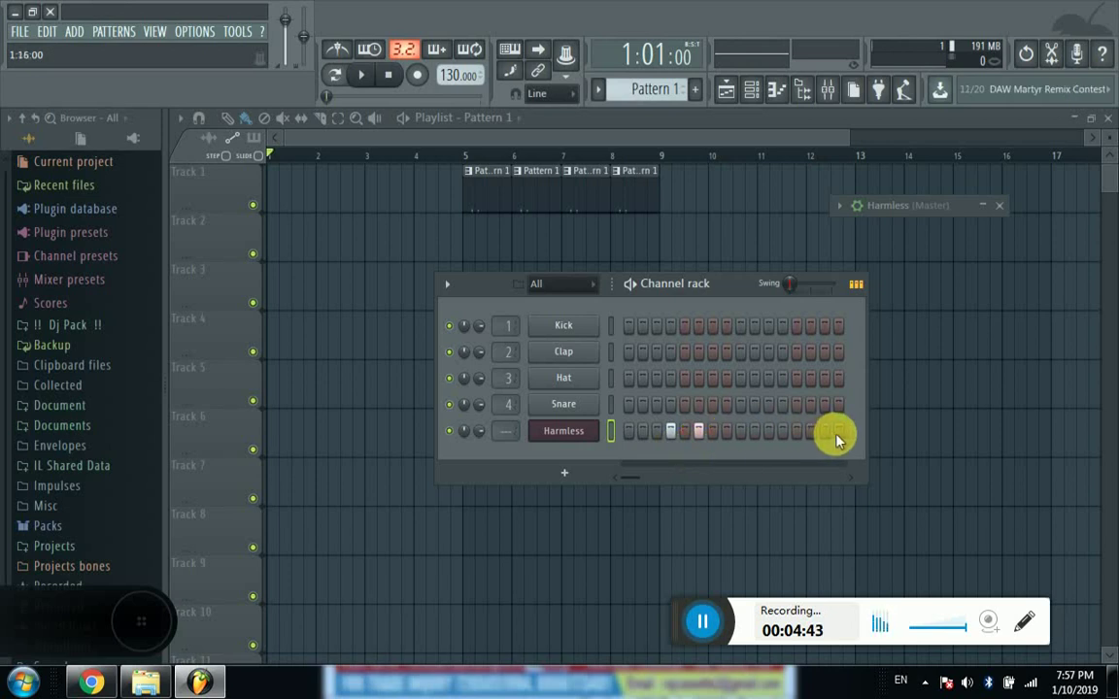
{"action": "left_click", "coordinate": [701, 433]}
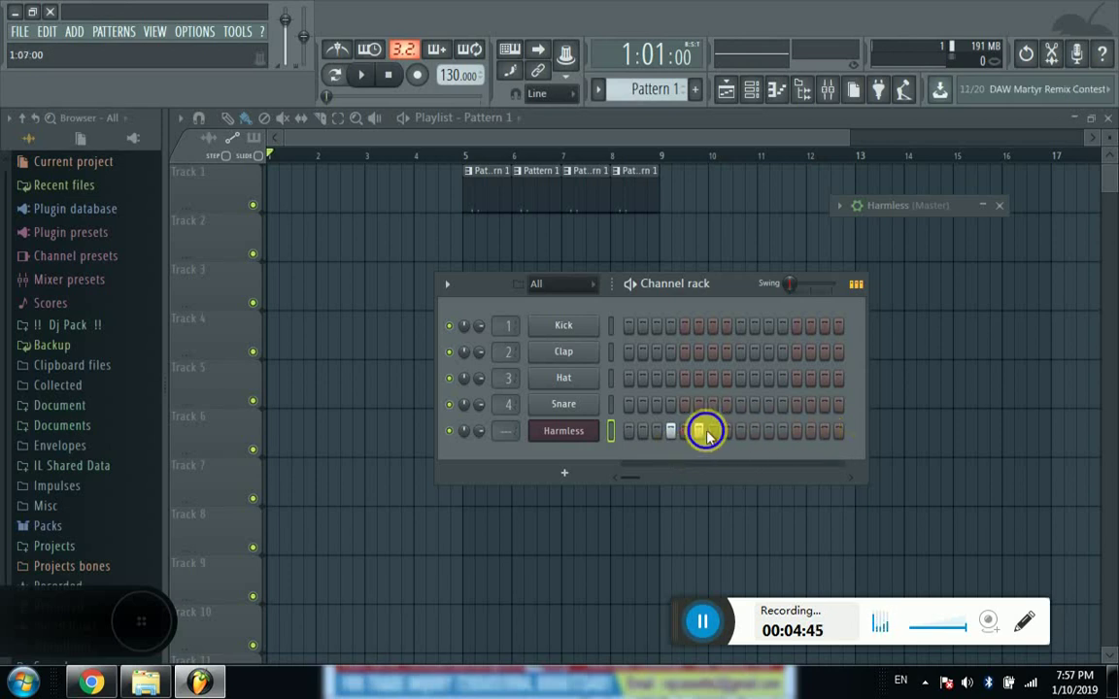
{"action": "left_click", "coordinate": [712, 432]}
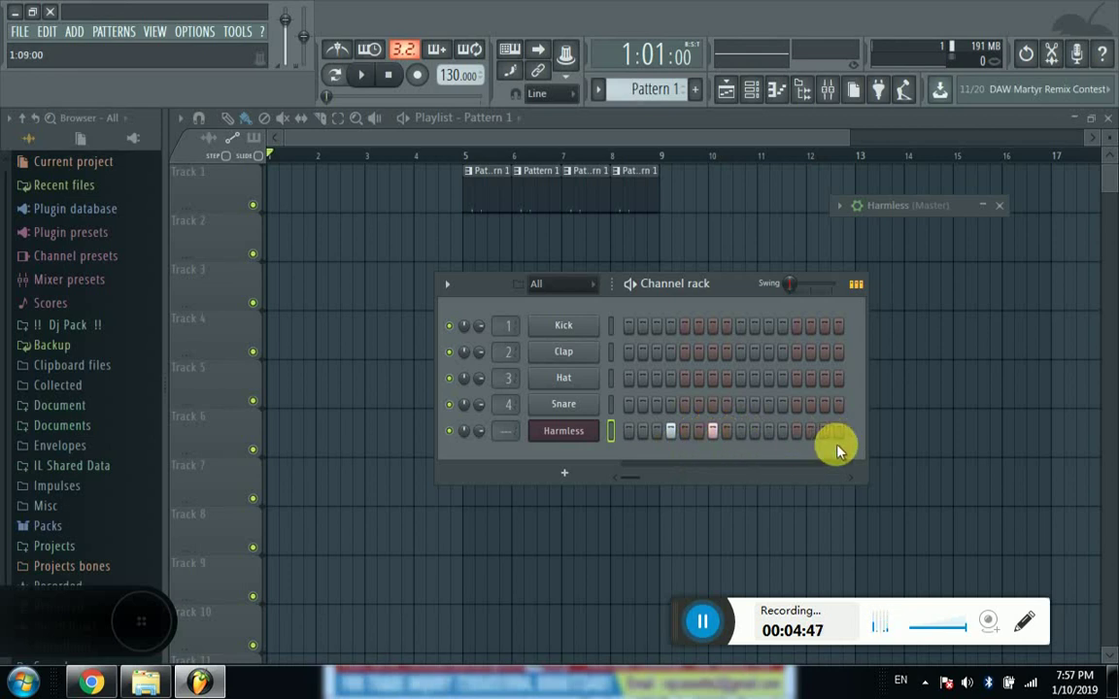
- Add steps 10, 12 and 15 to the Harmless channel's sequence
{"action": "left_click", "coordinate": [823, 432]}
{"action": "left_click", "coordinate": [783, 433]}
{"action": "left_click", "coordinate": [755, 432]}
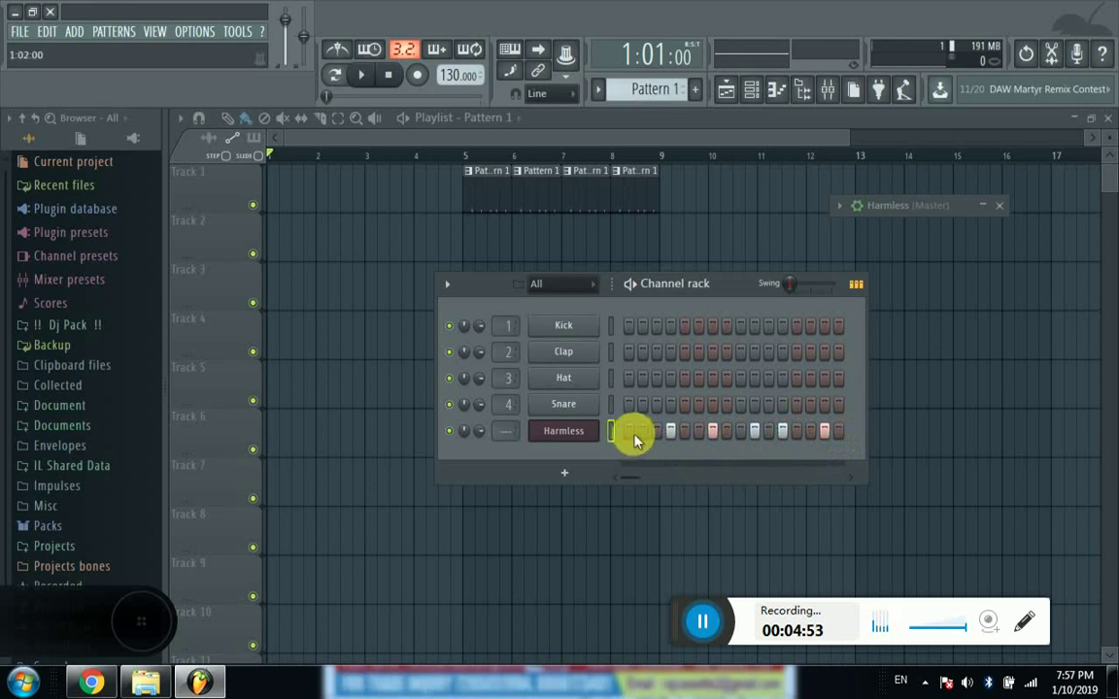
{"action": "left_click", "coordinate": [713, 434]}
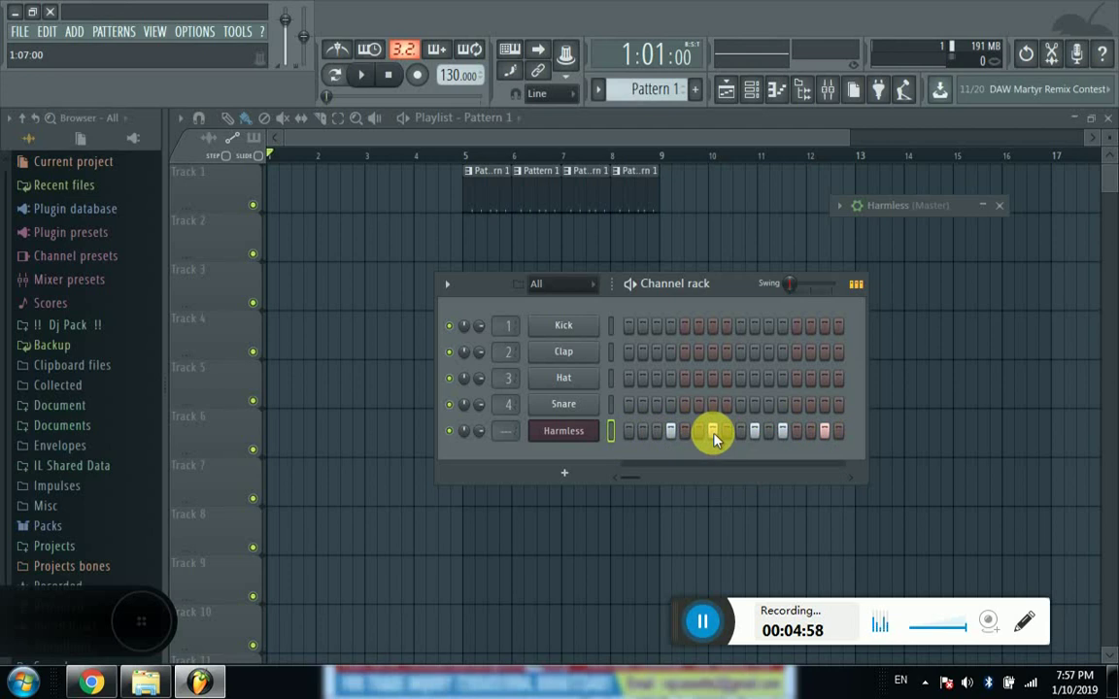
{"action": "left_click", "coordinate": [756, 436]}
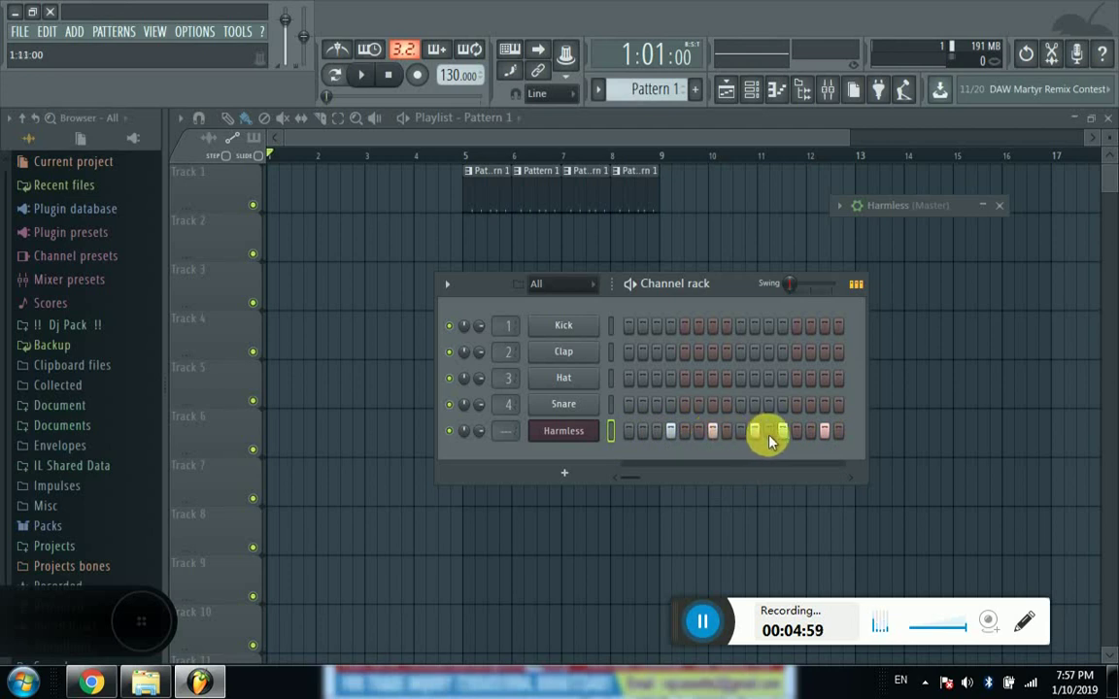
{"action": "left_click", "coordinate": [782, 436]}
- Switch playback to pattern mode and audition the Harmless pattern, pausing it when done
{"action": "left_click", "coordinate": [333, 76]}
{"action": "left_click", "coordinate": [364, 78]}
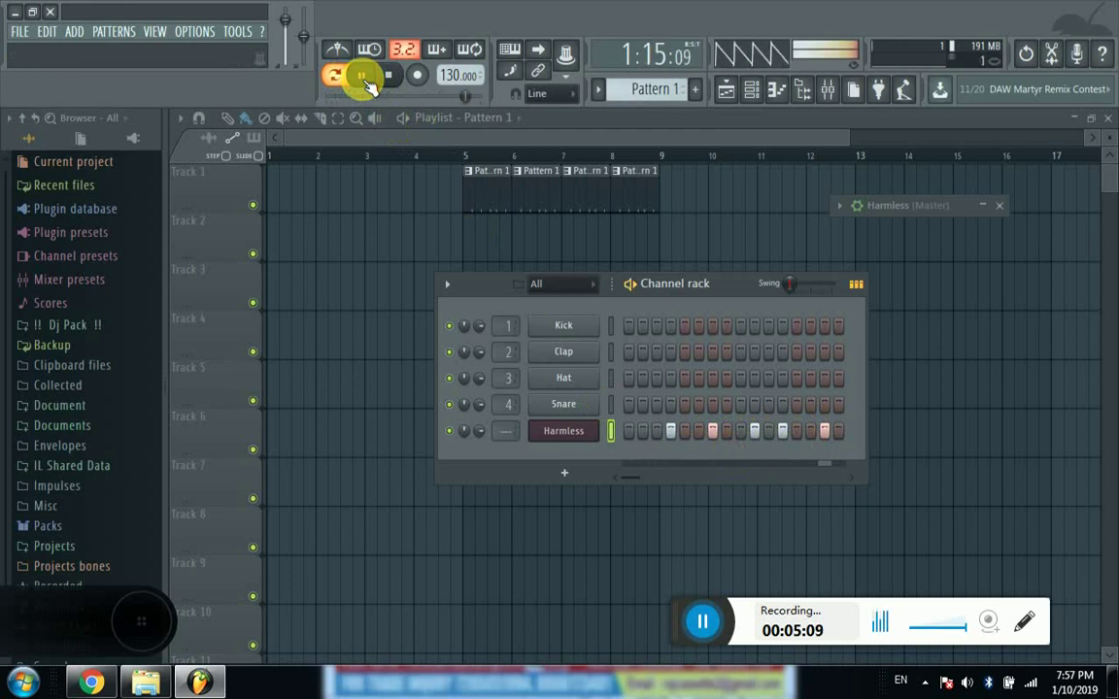
{"action": "left_click", "coordinate": [366, 82]}
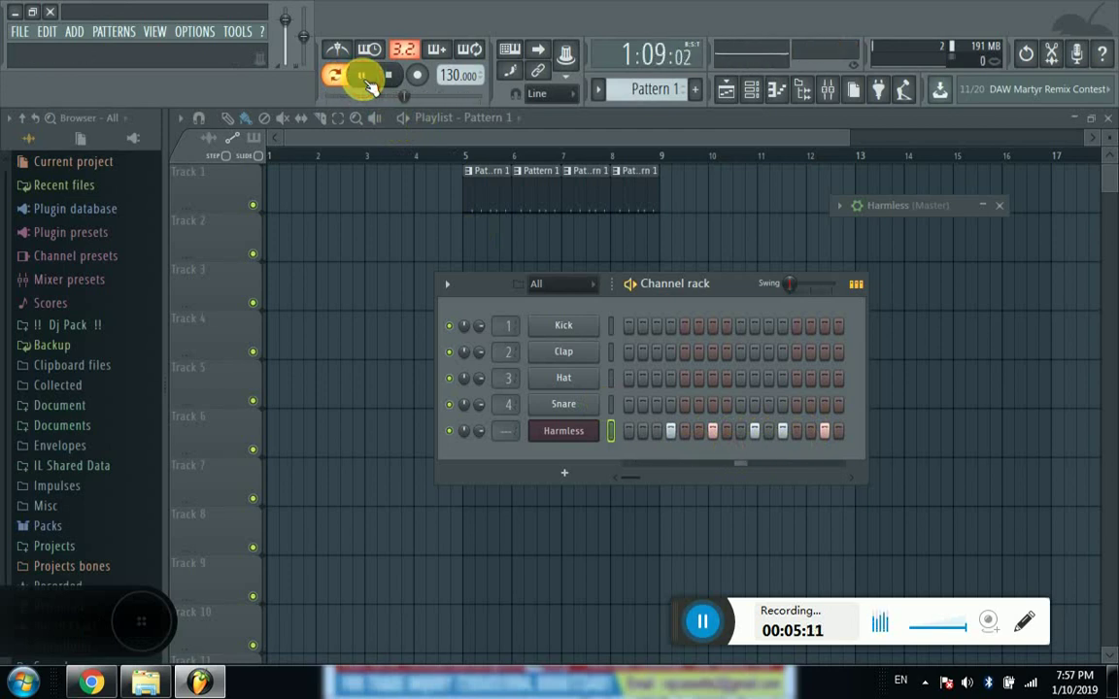
{"action": "left_click", "coordinate": [366, 82]}
{"action": "left_click", "coordinate": [366, 81]}
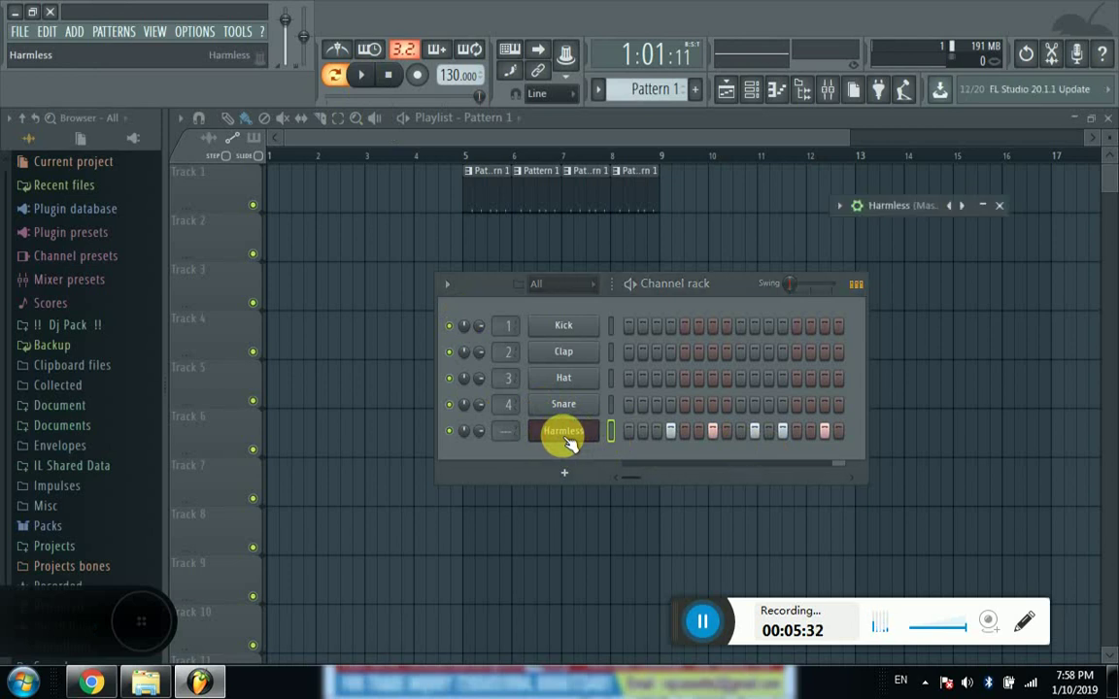
- Close and reopen the Harmless plugin window, and expand it to show its full controls
{"action": "left_click", "coordinate": [999, 205]}
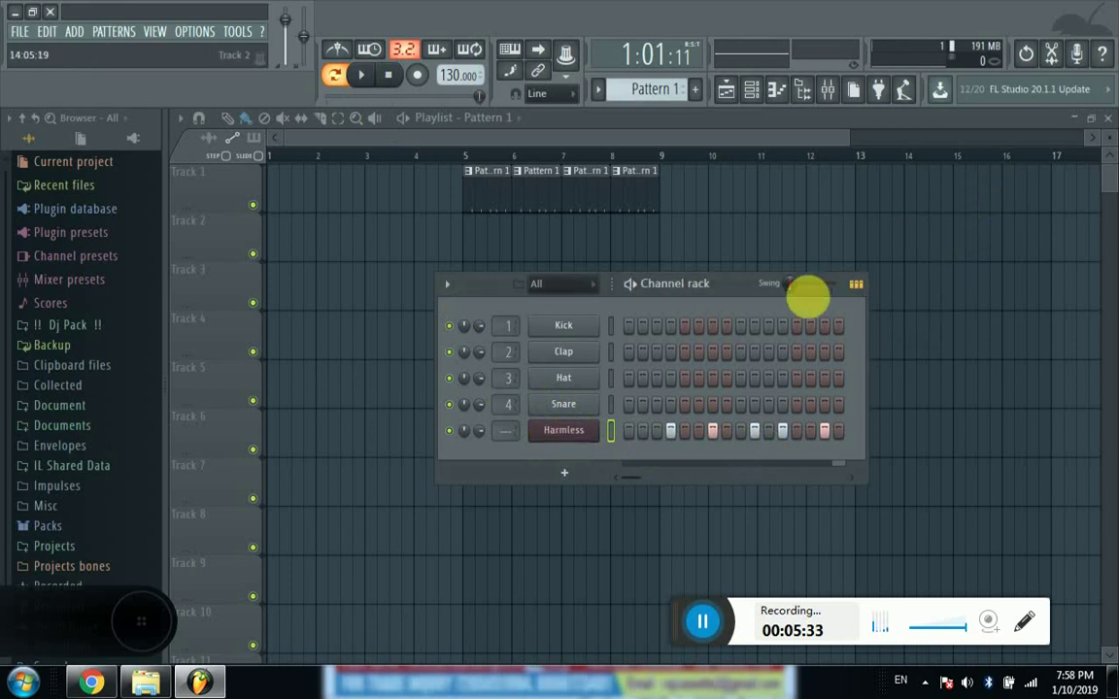
{"action": "left_click", "coordinate": [566, 437]}
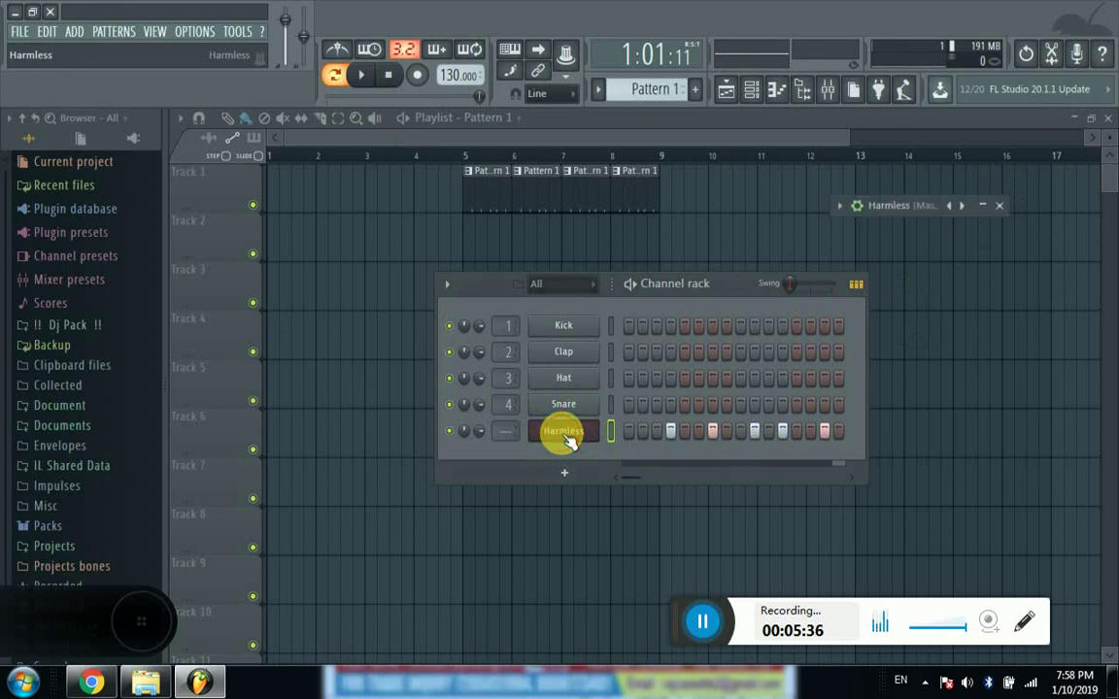
{"action": "left_click", "coordinate": [927, 209]}
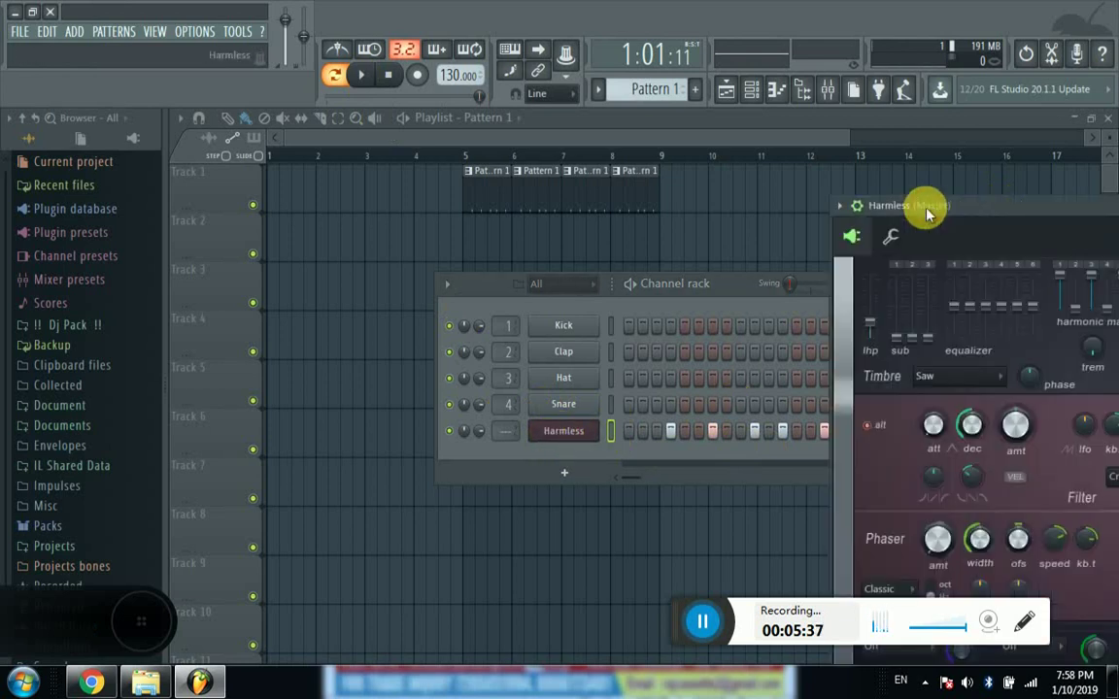
- Reposition the Harmless plugin window over the playlist, closing and reopening it from its channel along the way
{"action": "left_click_drag", "start_coordinate": [930, 199], "coordinate": [529, 193]}
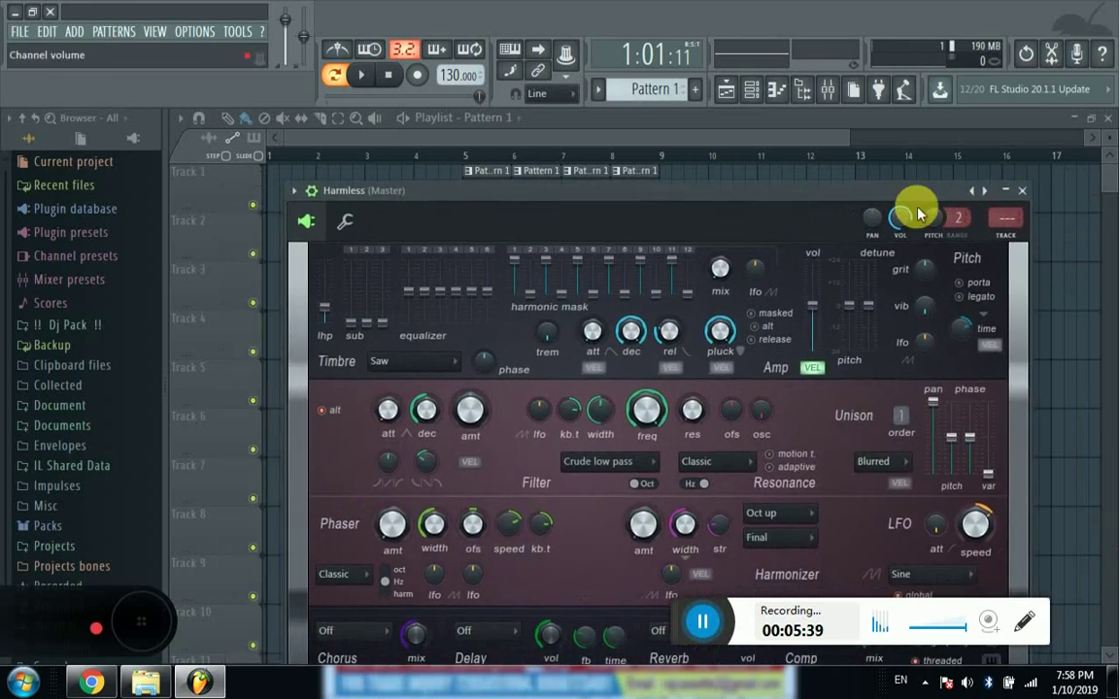
{"action": "left_click", "coordinate": [1022, 190]}
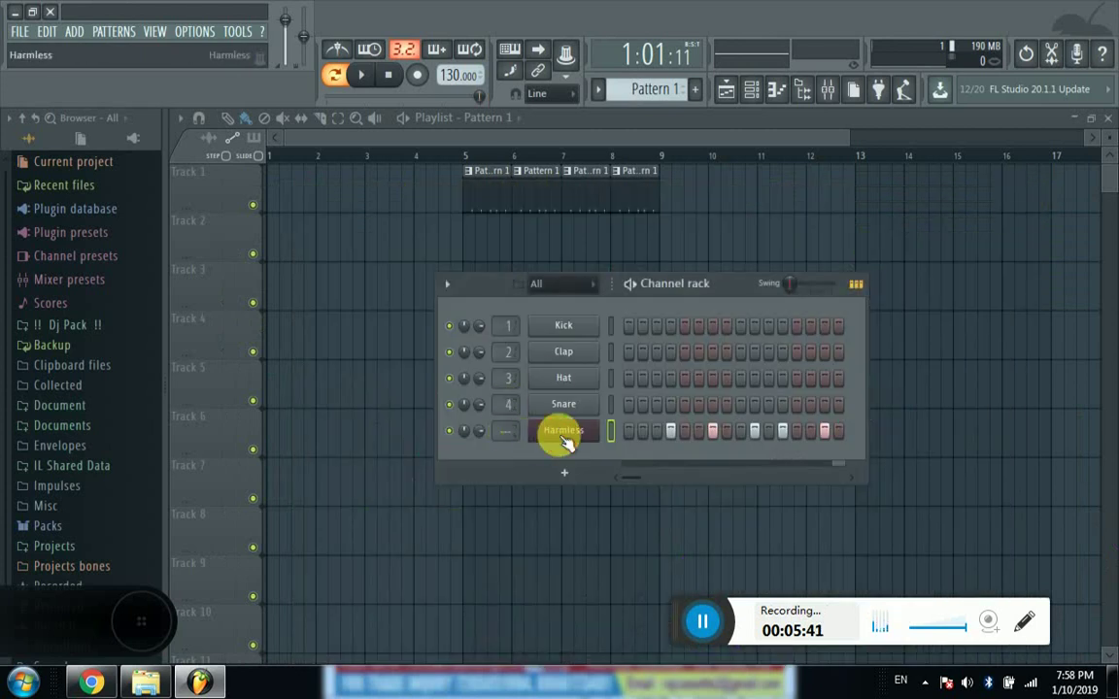
{"action": "left_click", "coordinate": [561, 432]}
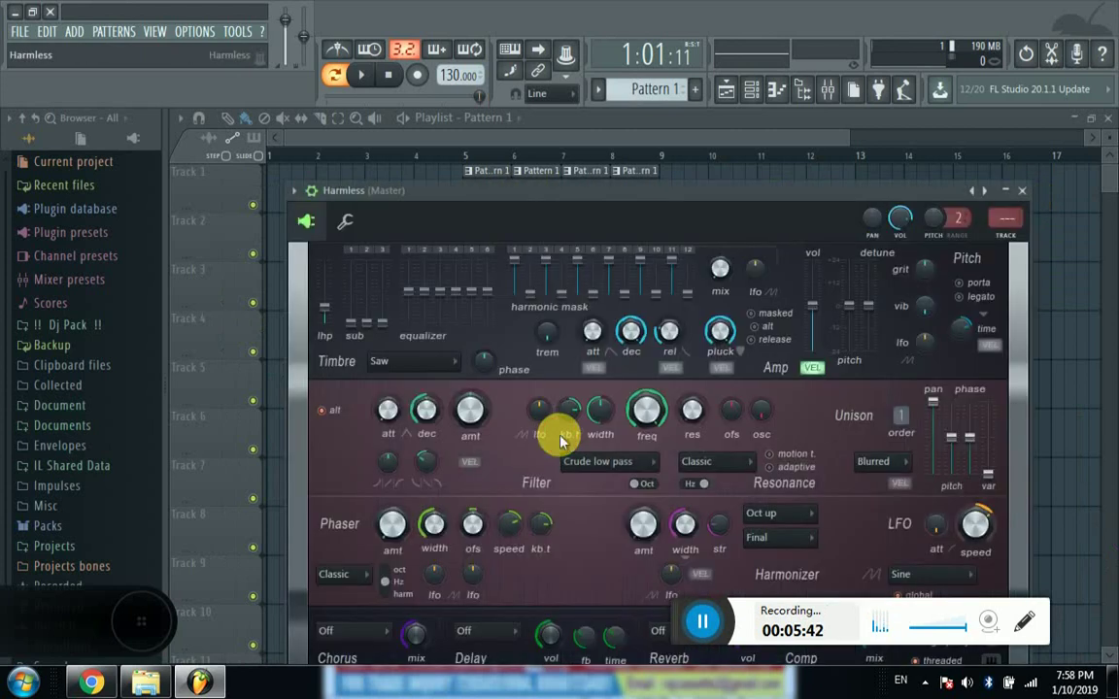
{"action": "left_click", "coordinate": [1022, 191]}
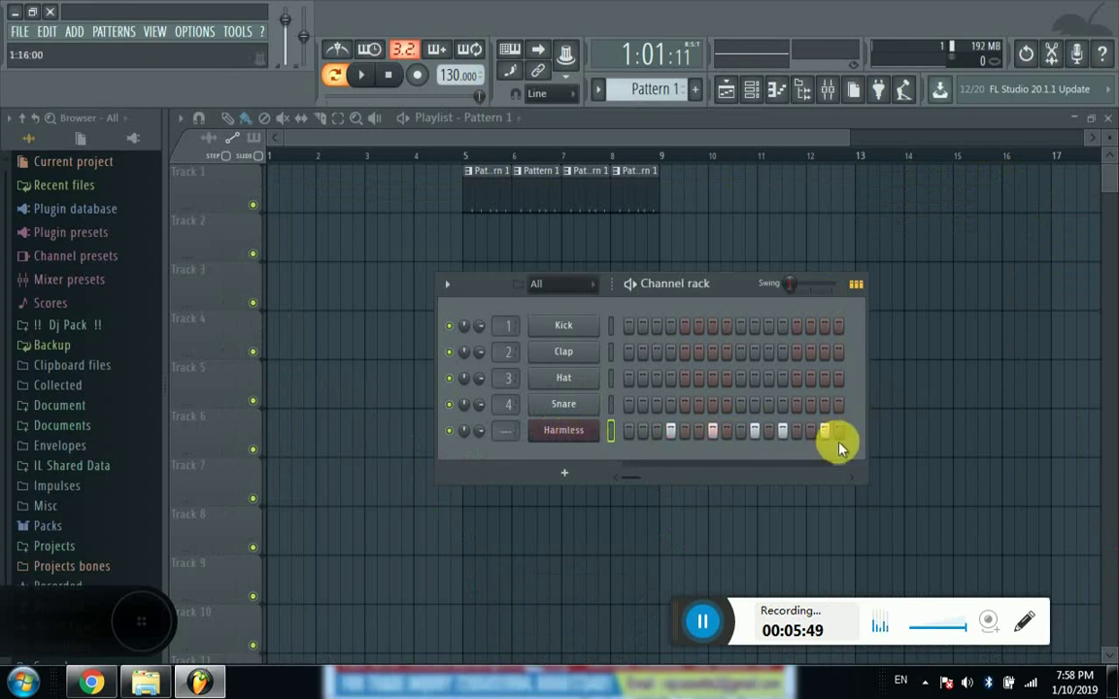
{"action": "left_click", "coordinate": [559, 430]}
{"action": "left_click_drag", "start_coordinate": [637, 192], "coordinate": [620, 147]}
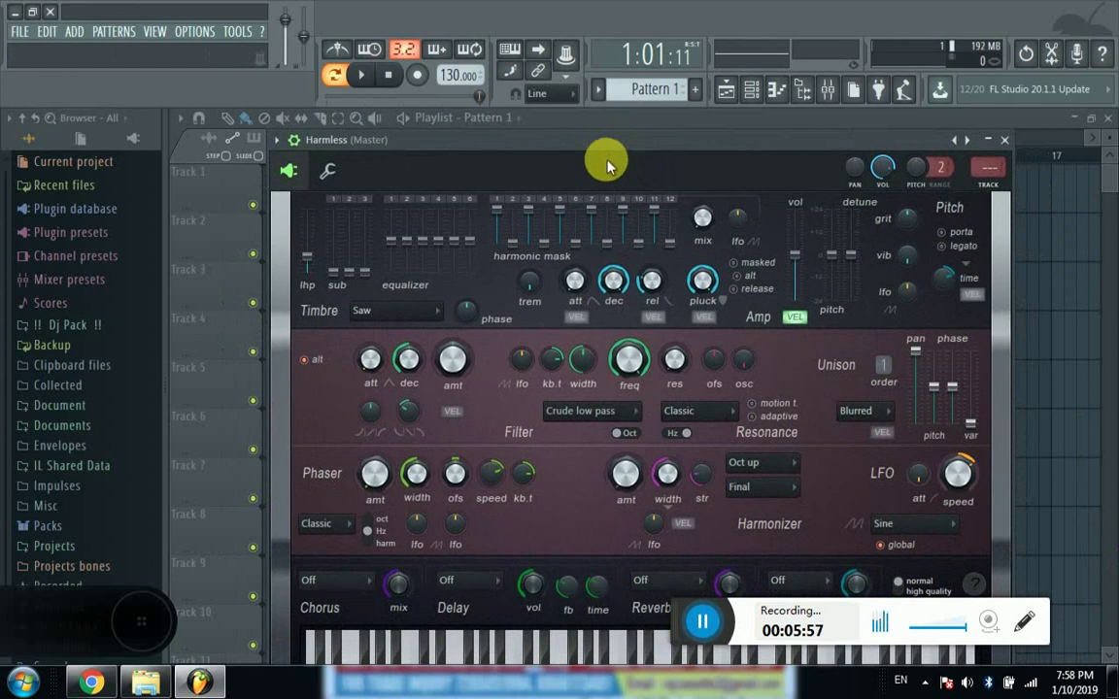
{"action": "left_click_drag", "start_coordinate": [487, 144], "coordinate": [510, 181]}
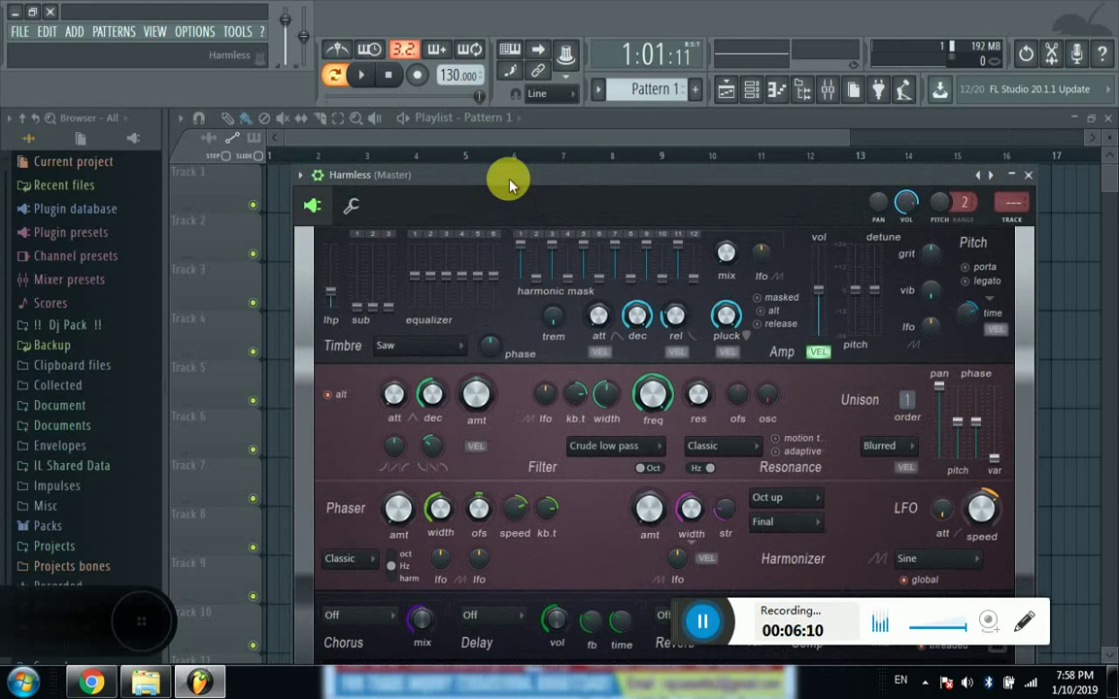
- Load the Stuck FG bass preset into the Harmless plugin
{"action": "left_click", "coordinate": [302, 178]}
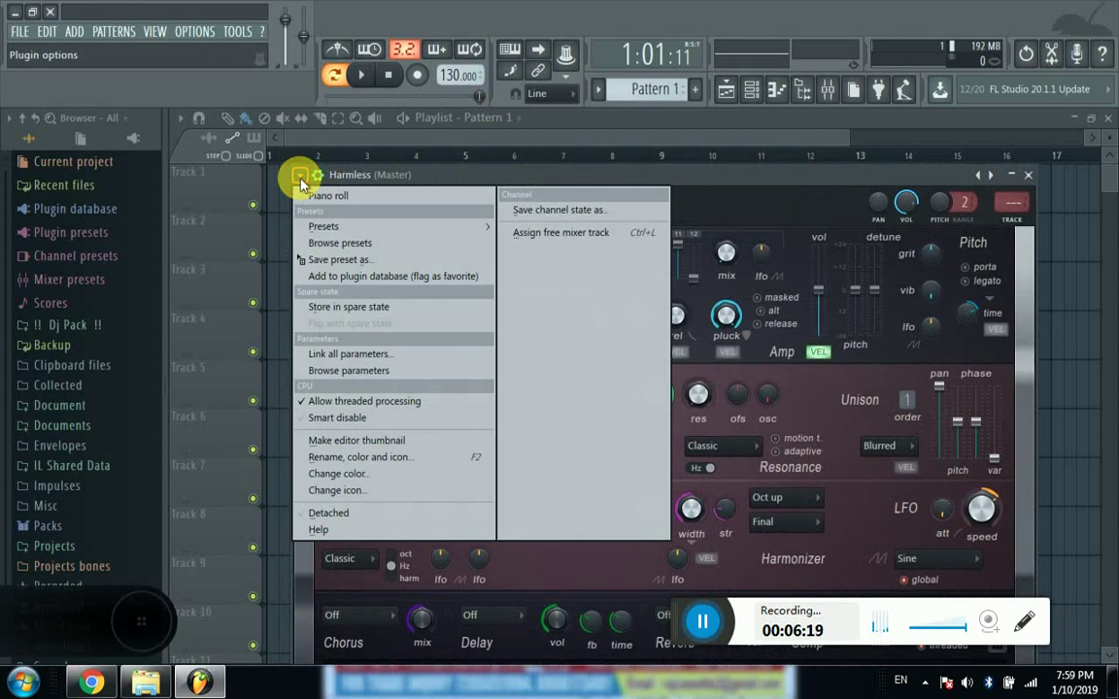
{"action": "mouse_move", "coordinate": [323, 226]}
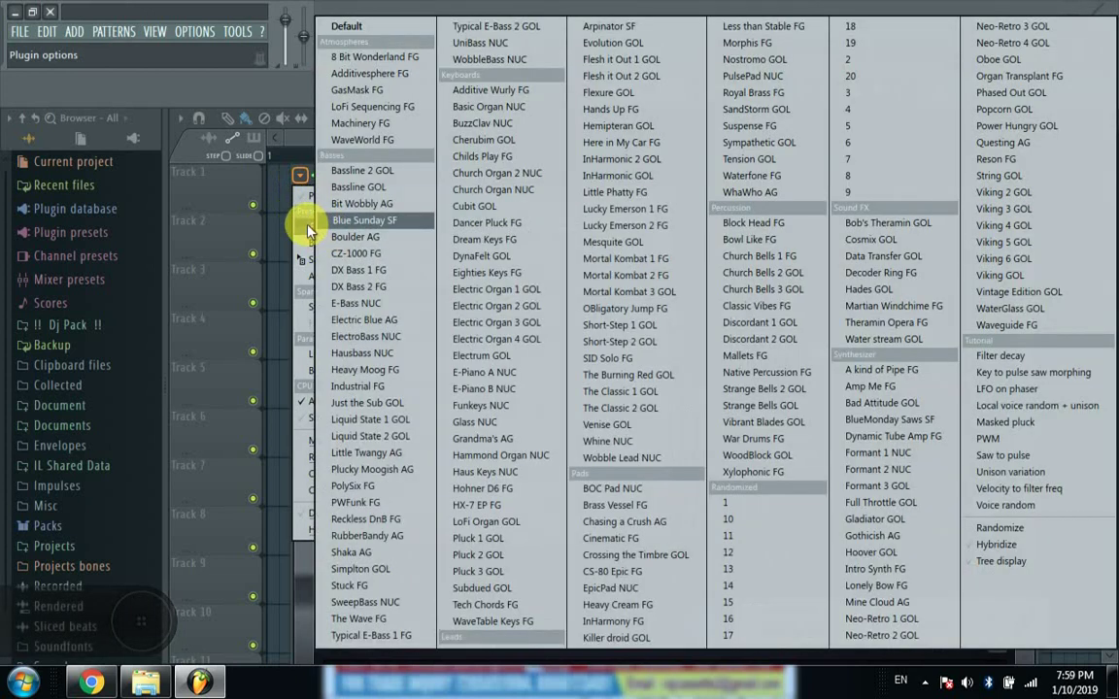
{"action": "mouse_move", "coordinate": [301, 198]}
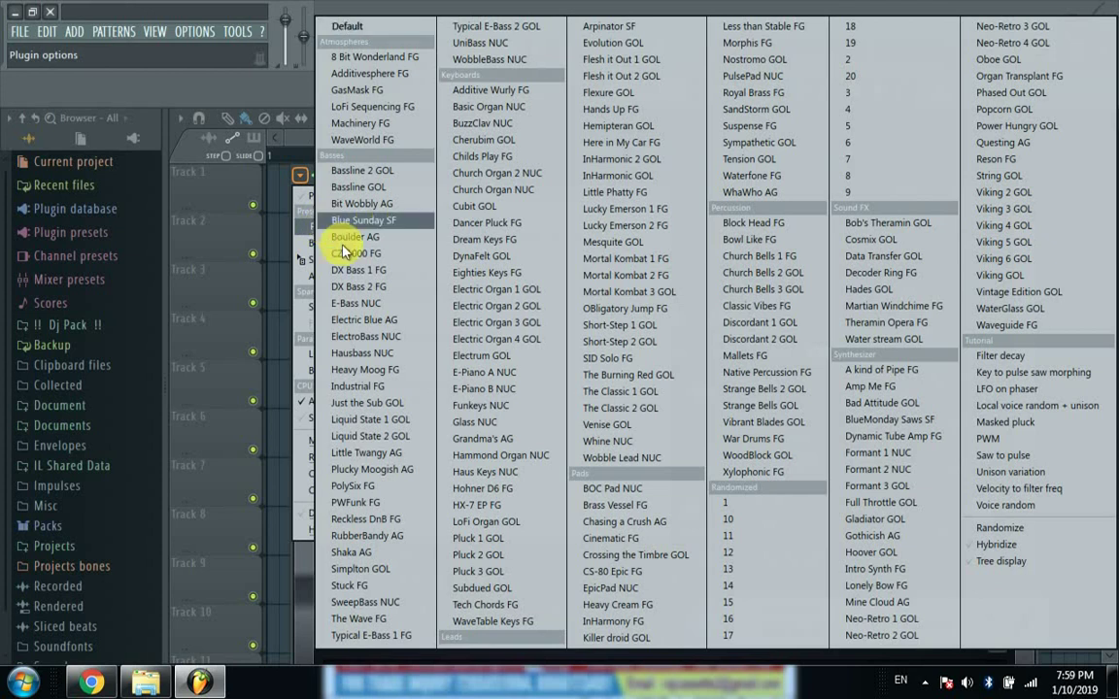
{"action": "left_click", "coordinate": [393, 589]}
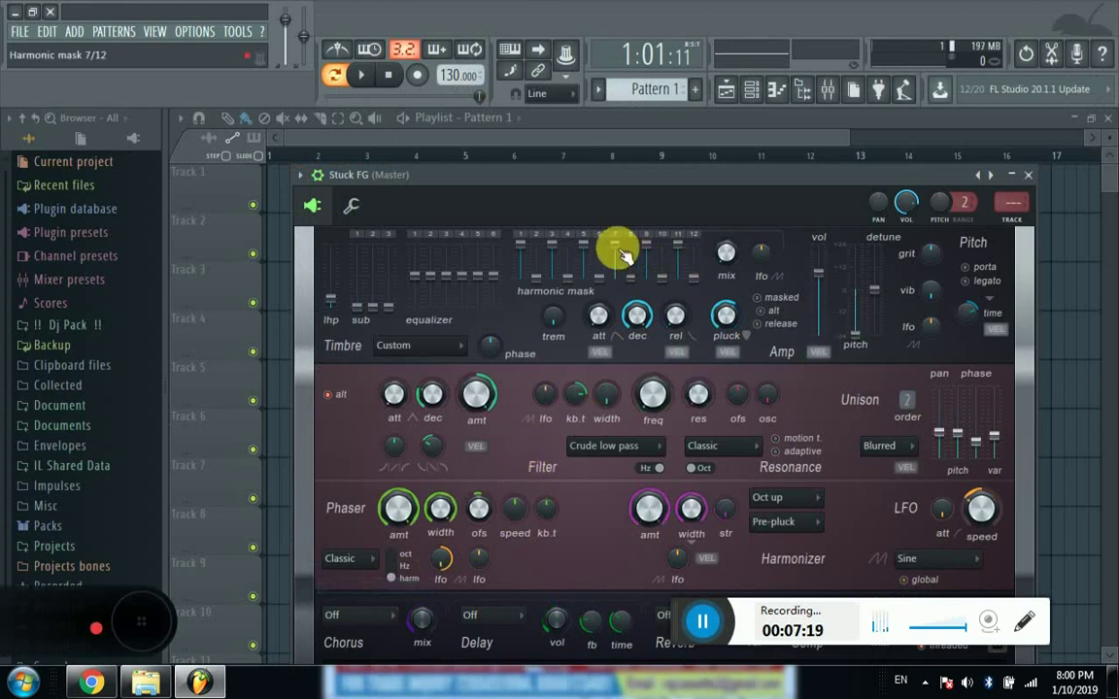
- Shift the Stuck FG plugin window slightly and audition the pattern with the new preset, pausing playback when done
{"action": "mouse_move", "coordinate": [604, 169]}
{"action": "left_mouse_down"}
{"action": "mouse_move", "coordinate": [582, 179]}
{"action": "mouse_move", "coordinate": [596, 172]}
{"action": "left_mouse_up"}
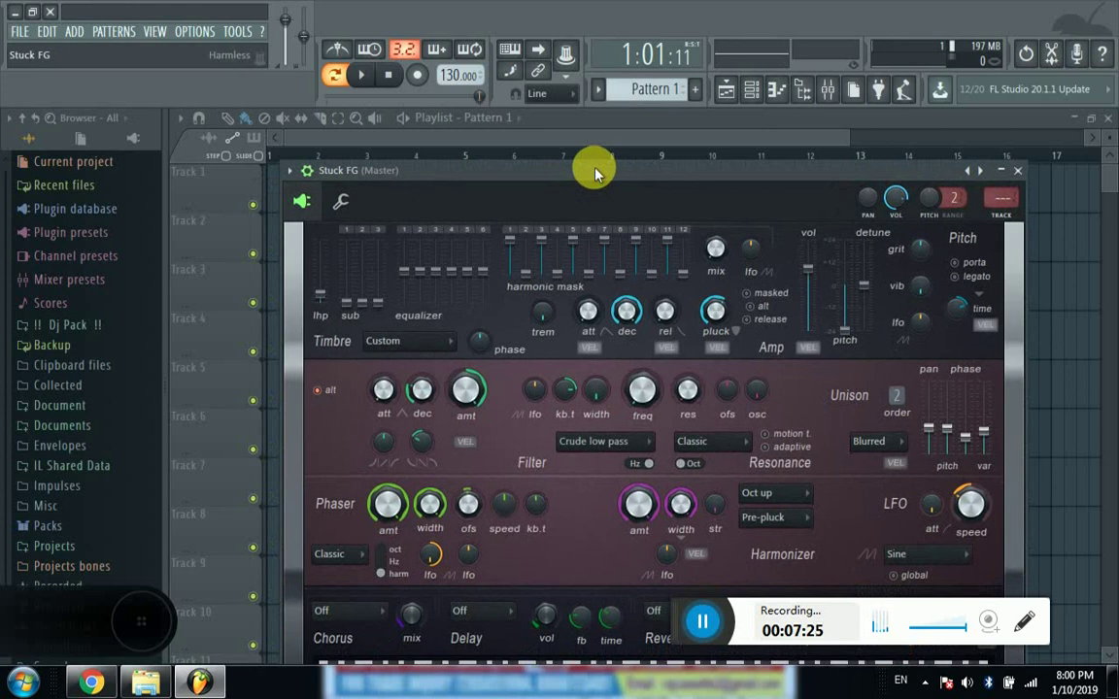
{"action": "mouse_move", "coordinate": [596, 173]}
{"action": "left_mouse_down"}
{"action": "mouse_move", "coordinate": [595, 154]}
{"action": "mouse_move", "coordinate": [600, 165]}
{"action": "left_mouse_up"}
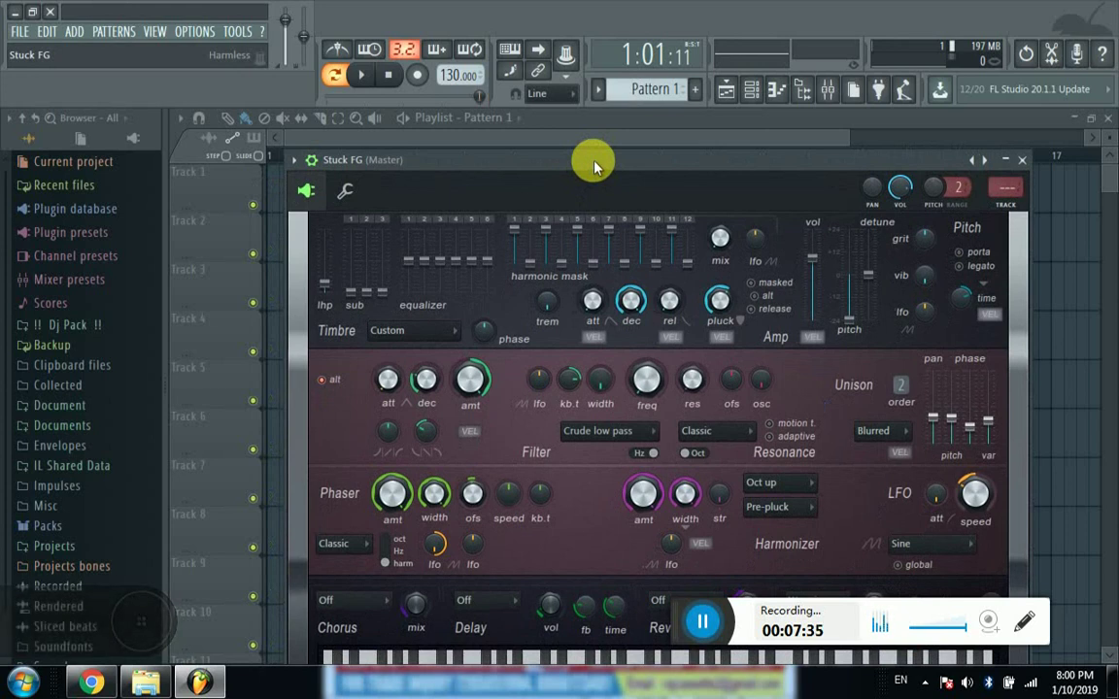
{"action": "left_click_drag", "start_coordinate": [594, 167], "coordinate": [591, 167]}
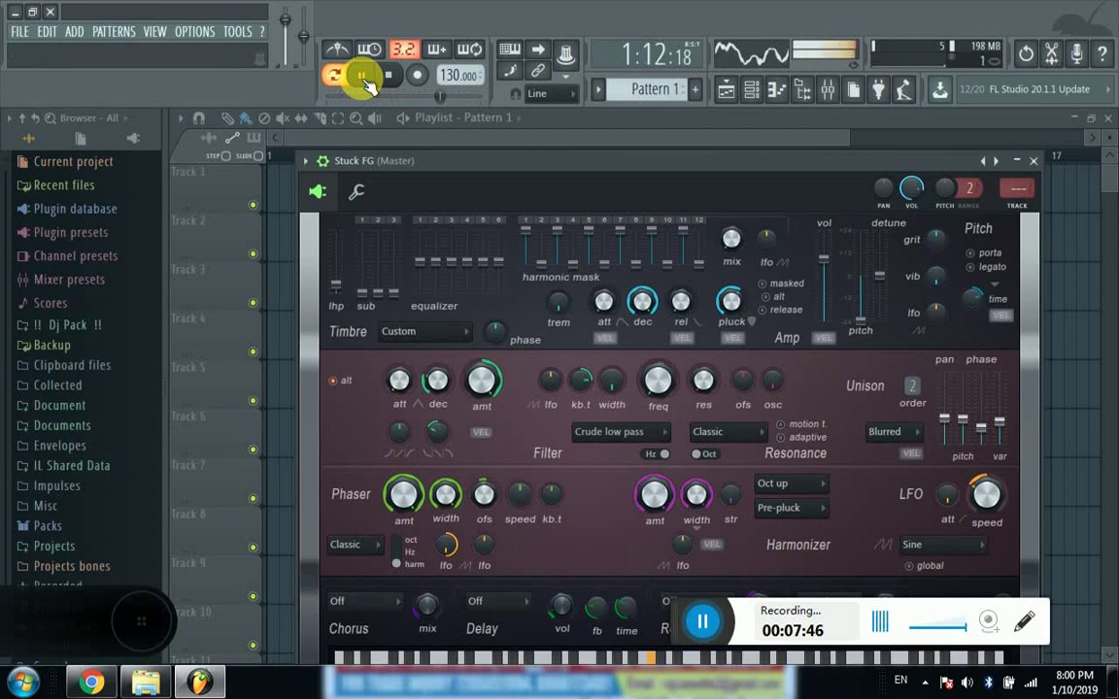
{"action": "left_click", "coordinate": [363, 78]}
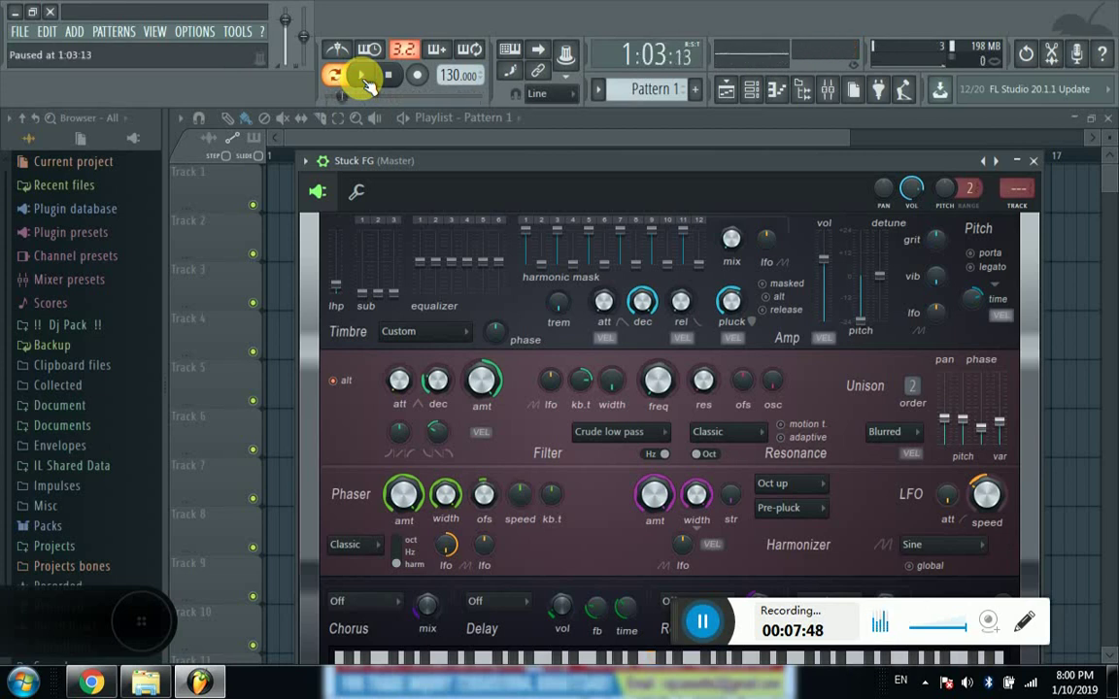
- Set the first detune pitch slider of Stuck FG to about -1612 cents, then close the plugin and audition the pattern briefly
{"action": "left_click_drag", "start_coordinate": [481, 166], "coordinate": [476, 230]}
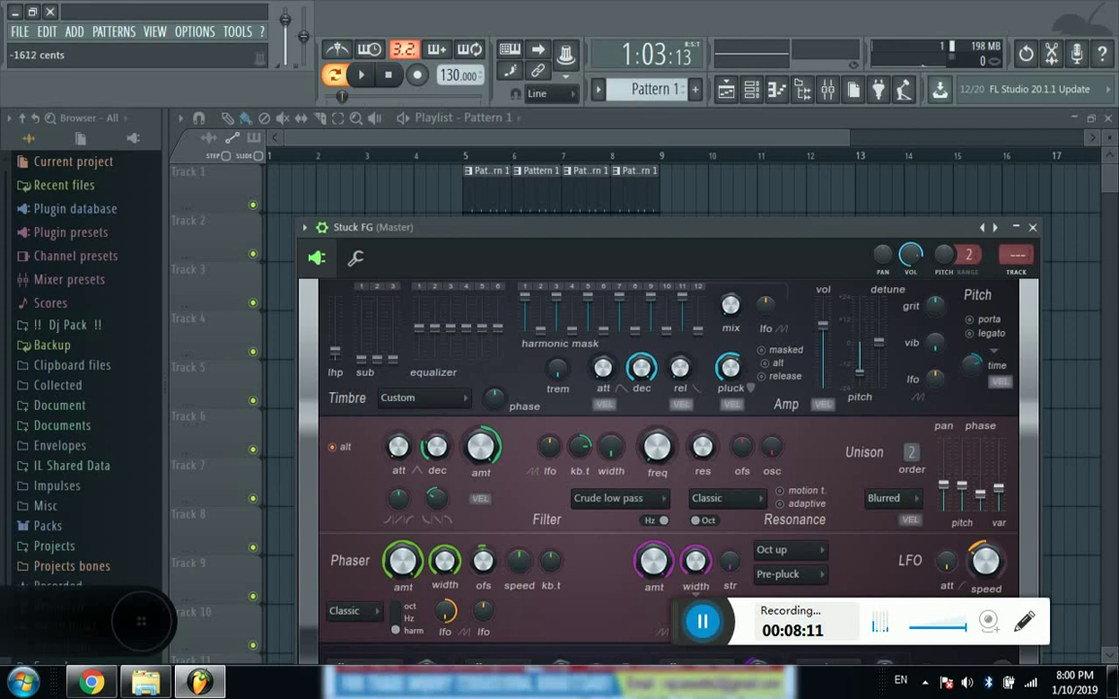
{"action": "left_click", "coordinate": [860, 374]}
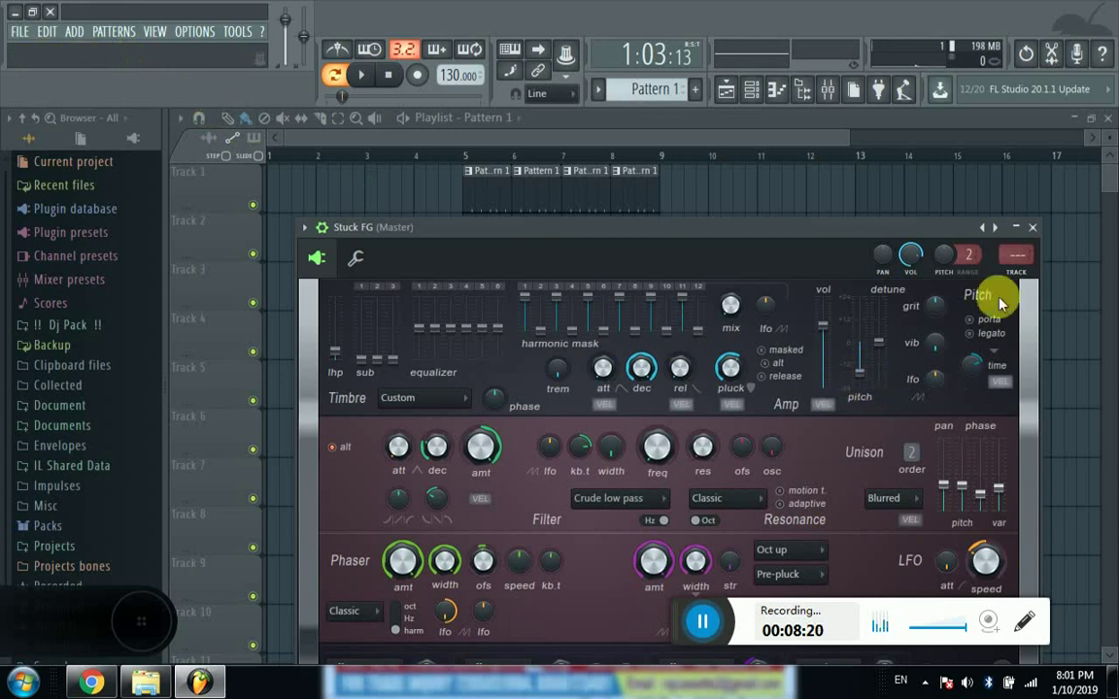
{"action": "left_click", "coordinate": [1034, 231]}
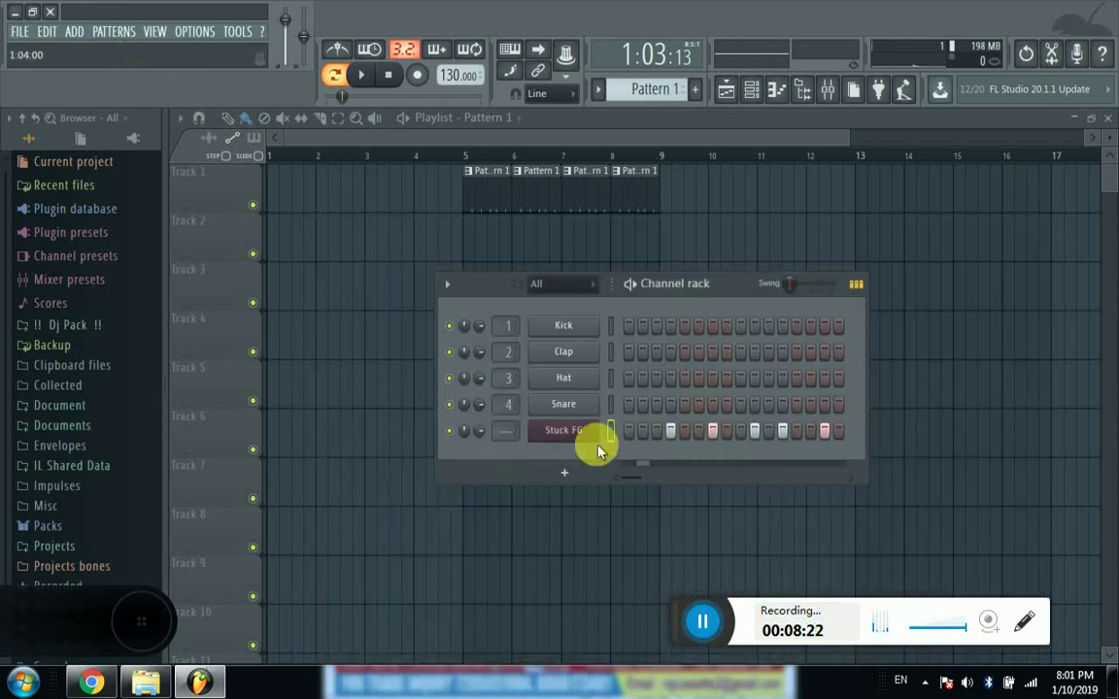
{"action": "left_click", "coordinate": [363, 75]}
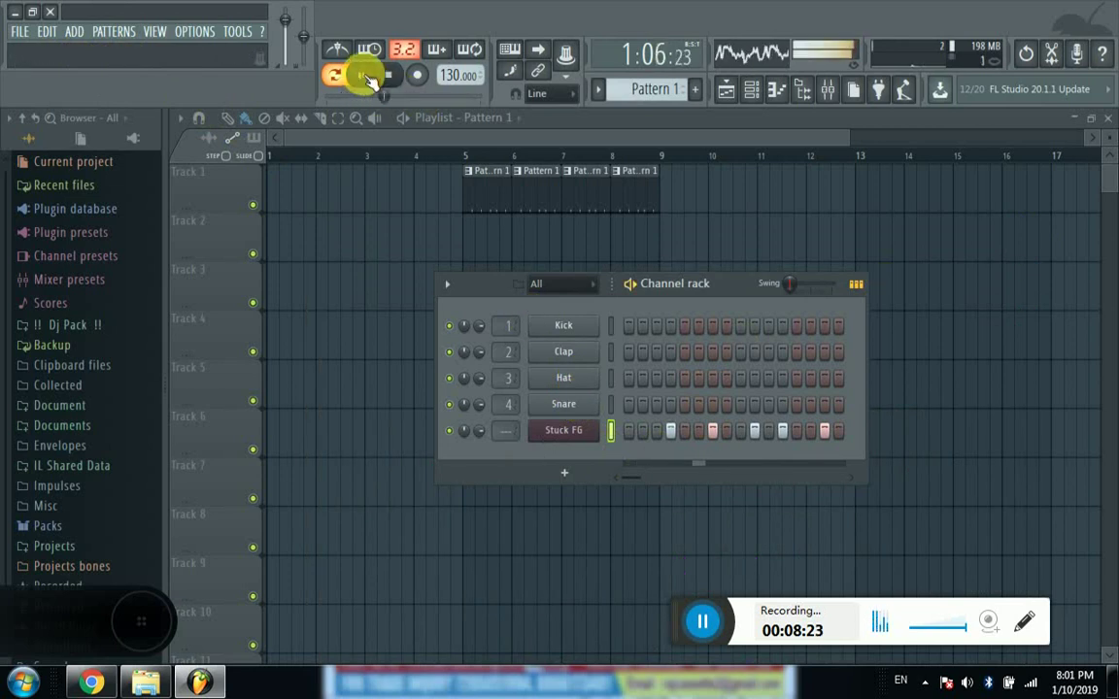
{"action": "left_click", "coordinate": [362, 74]}
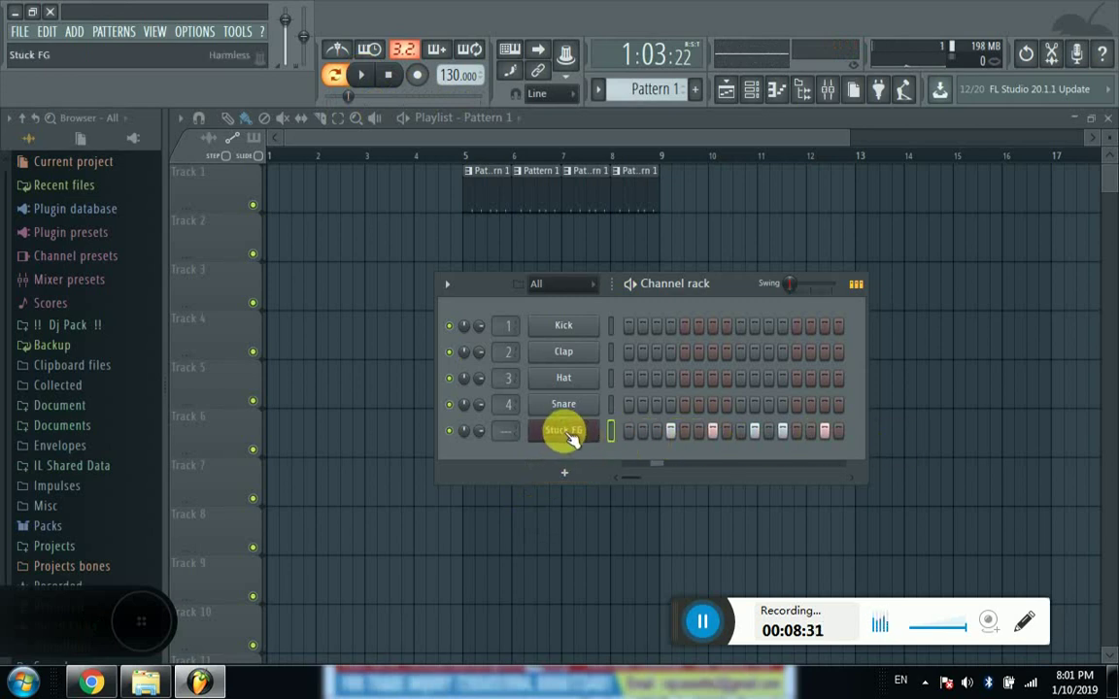
- Show the Stuck FG channel's notes in the Piano roll and move the Channel rack beside it
{"action": "right_click", "coordinate": [571, 437]}
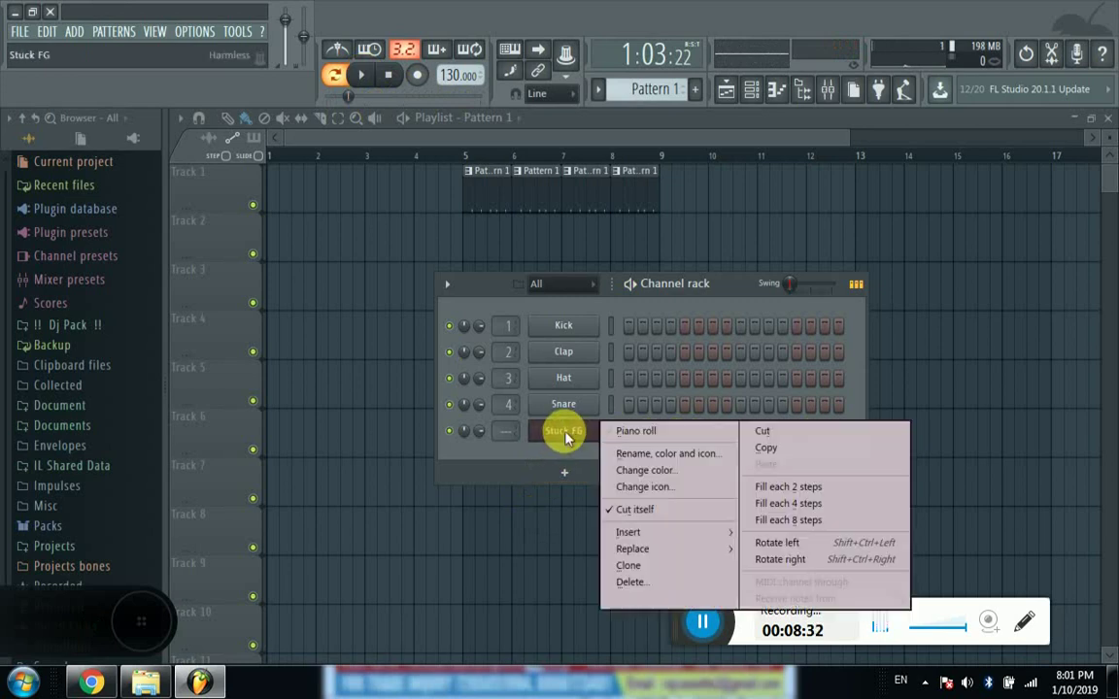
{"action": "left_click", "coordinate": [637, 434]}
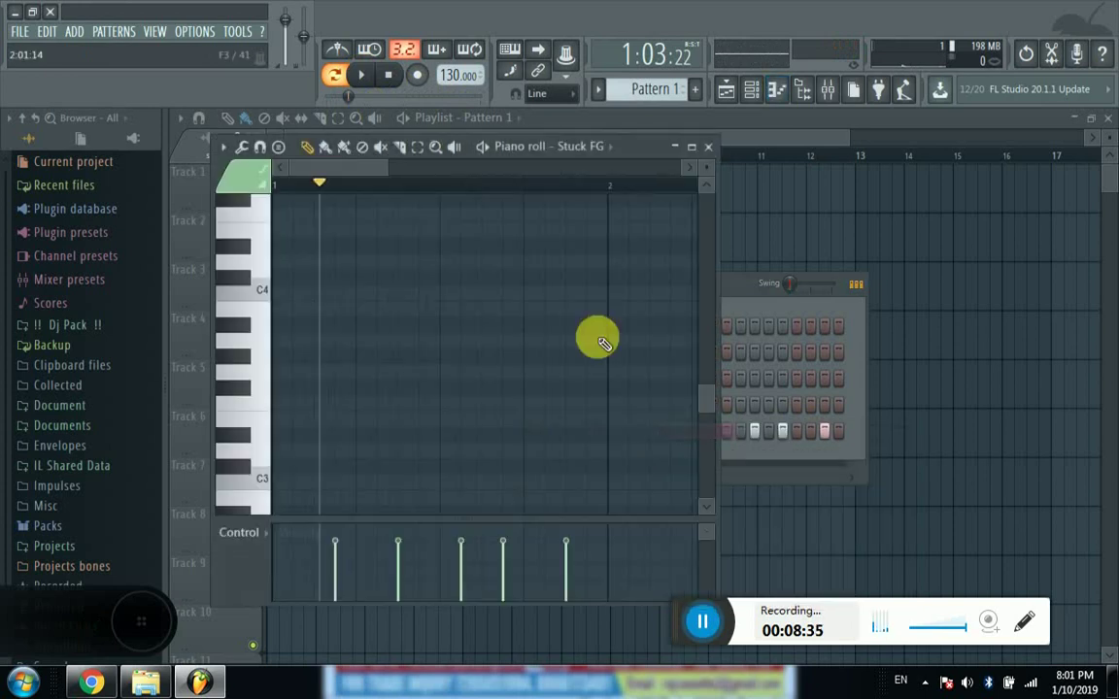
{"action": "scroll", "coordinate": [495, 291], "scroll_direction": "up", "scroll_amount": 5}
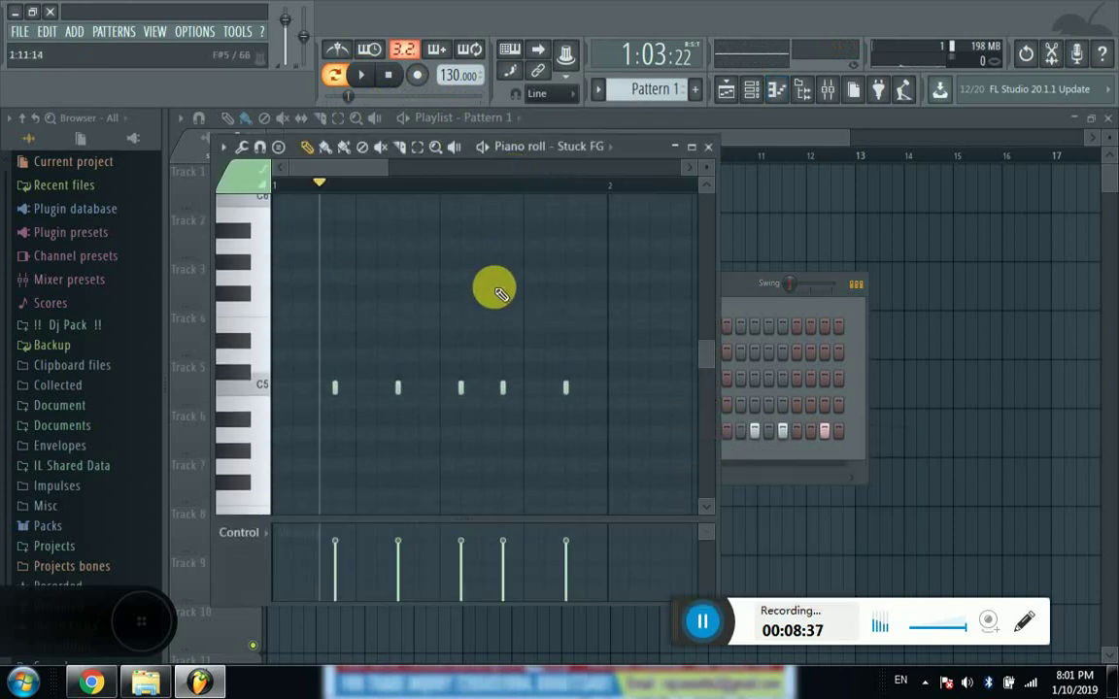
{"action": "left_click_drag", "start_coordinate": [764, 291], "coordinate": [928, 291]}
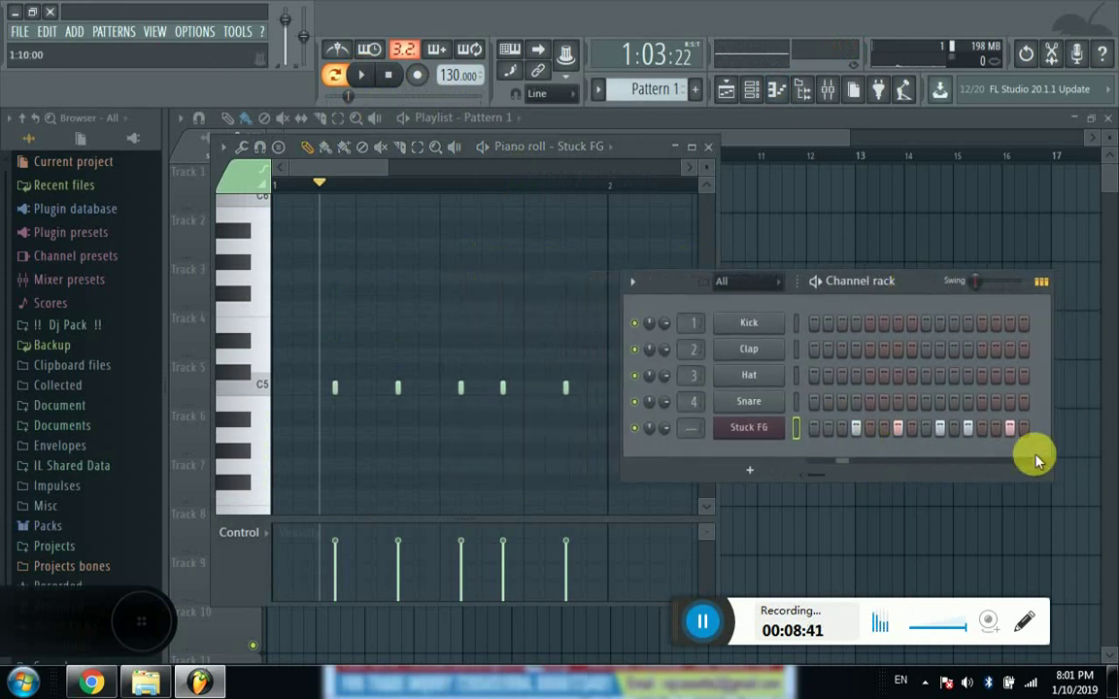
- Lengthen all five C5 notes of the Stuck FG pattern to one full step (0:01:00) each
{"action": "left_click", "coordinate": [335, 389]}
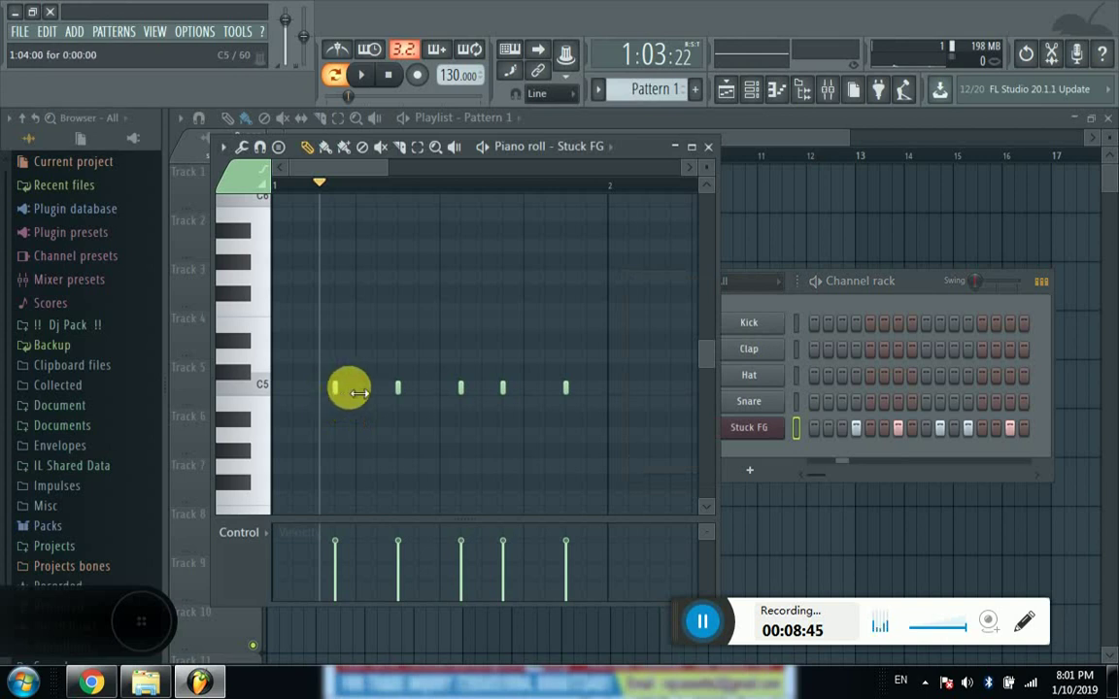
{"action": "right_click", "coordinate": [398, 389]}
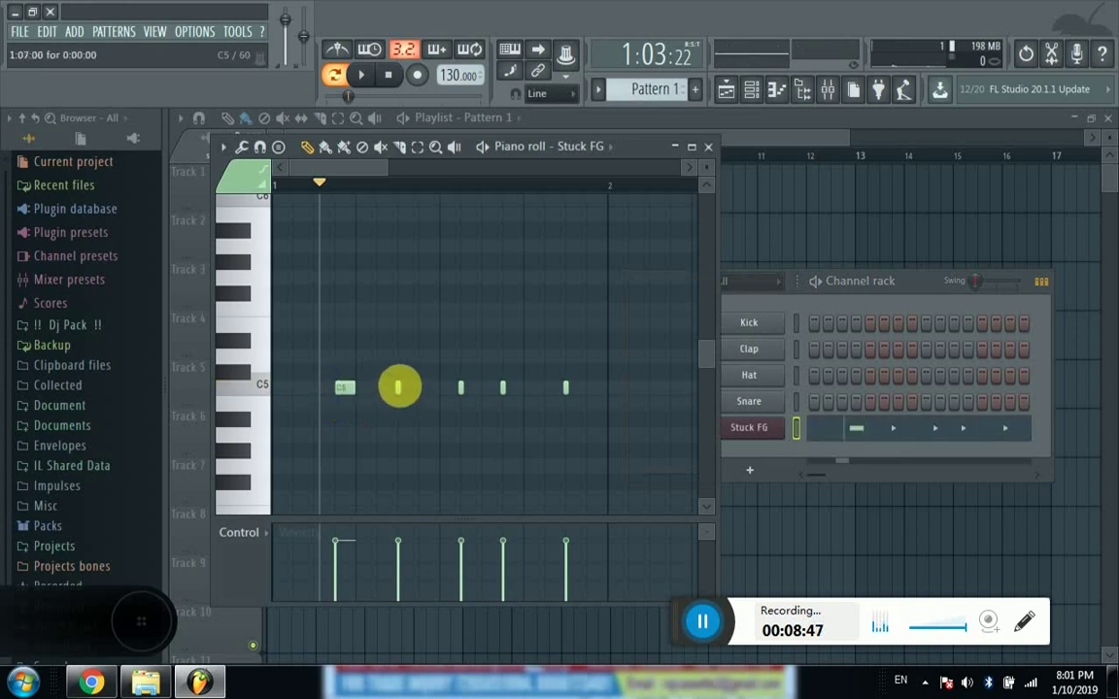
{"action": "left_click", "coordinate": [408, 388]}
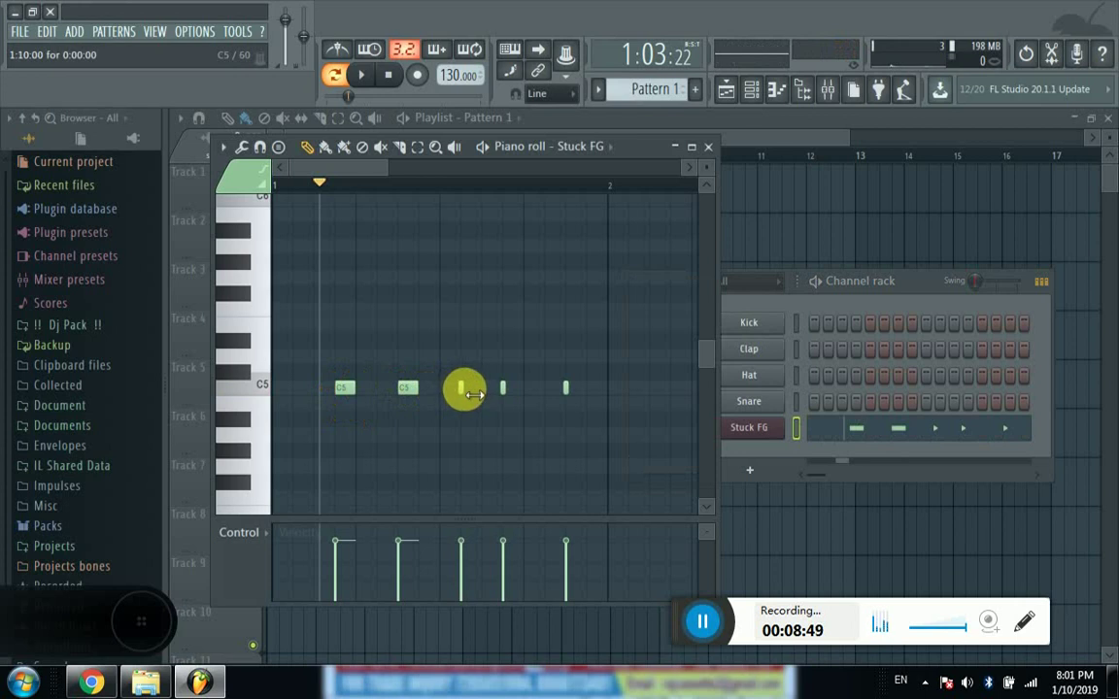
{"action": "left_click", "coordinate": [463, 388]}
{"action": "right_click", "coordinate": [504, 390]}
{"action": "left_click", "coordinate": [504, 388]}
{"action": "left_click", "coordinate": [569, 389]}
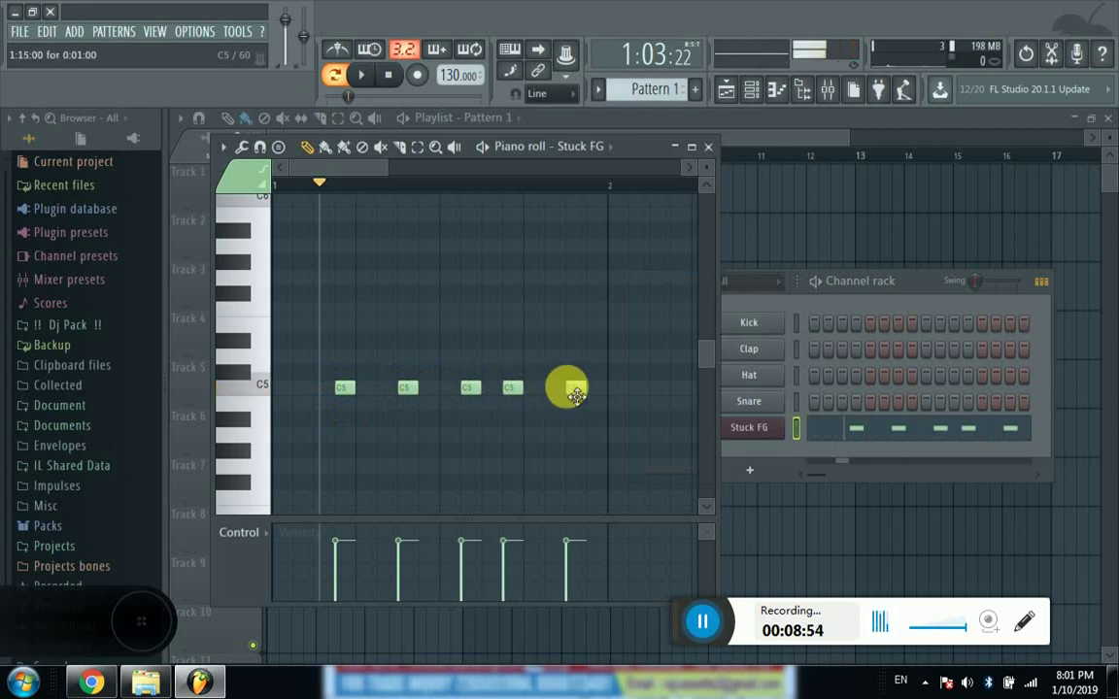
- Raise the third note from C5 to C#5 and audition the pattern, pausing playback when done
{"action": "left_click", "coordinate": [474, 390]}
{"action": "left_click_drag", "start_coordinate": [481, 396], "coordinate": [479, 378]}
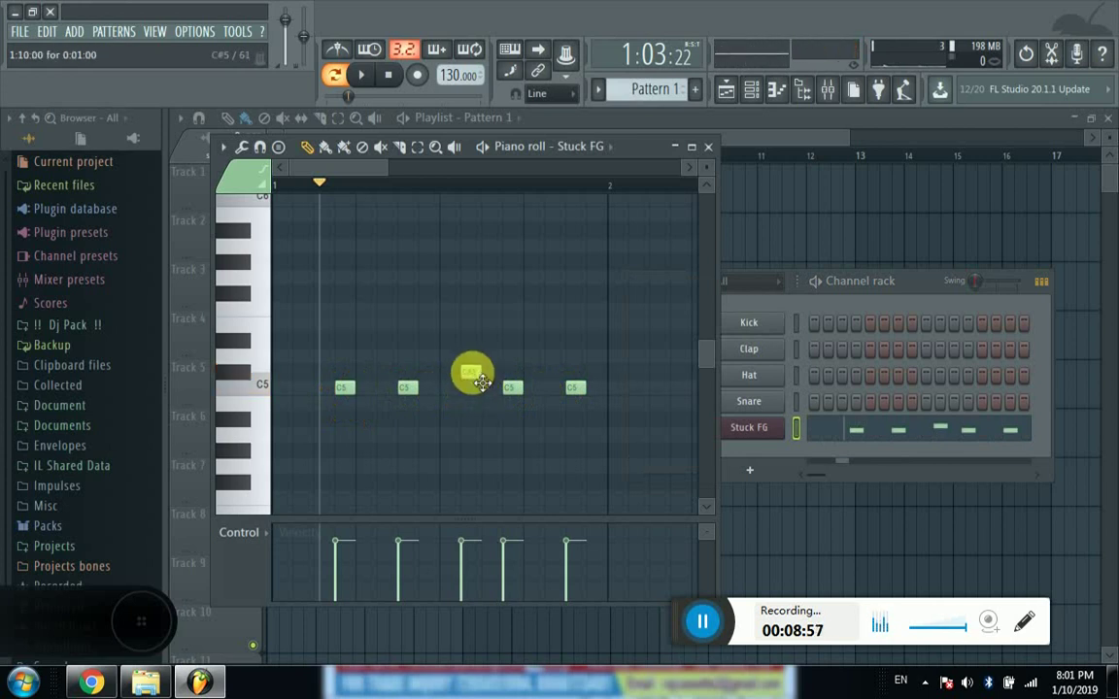
{"action": "left_click", "coordinate": [361, 76]}
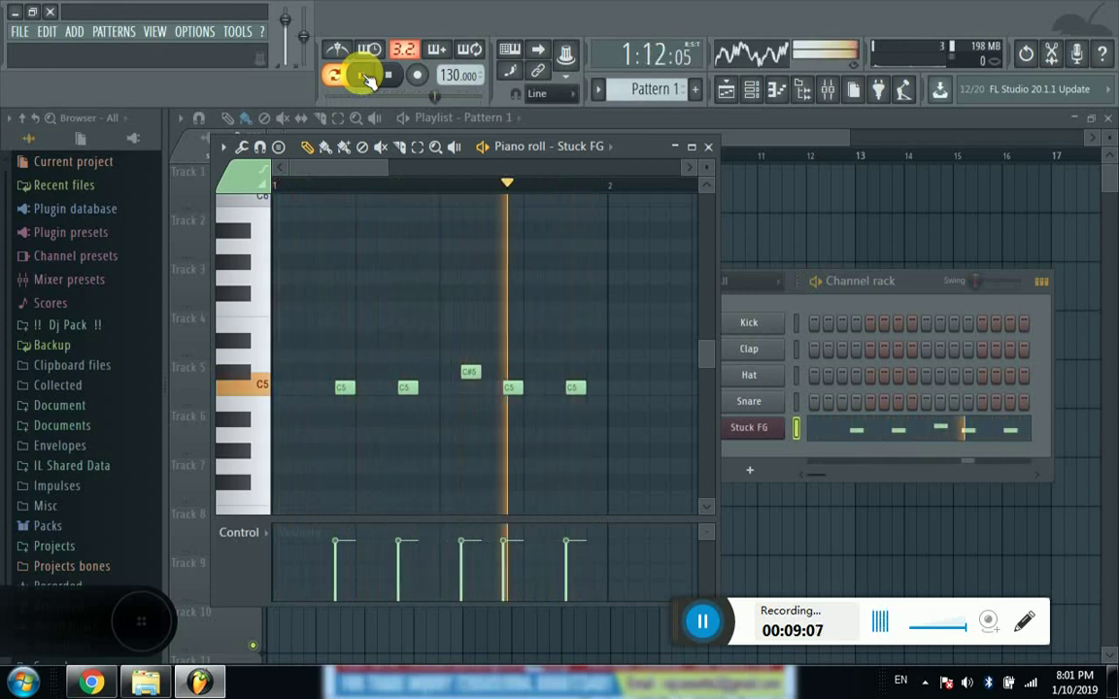
{"action": "left_click", "coordinate": [363, 75]}
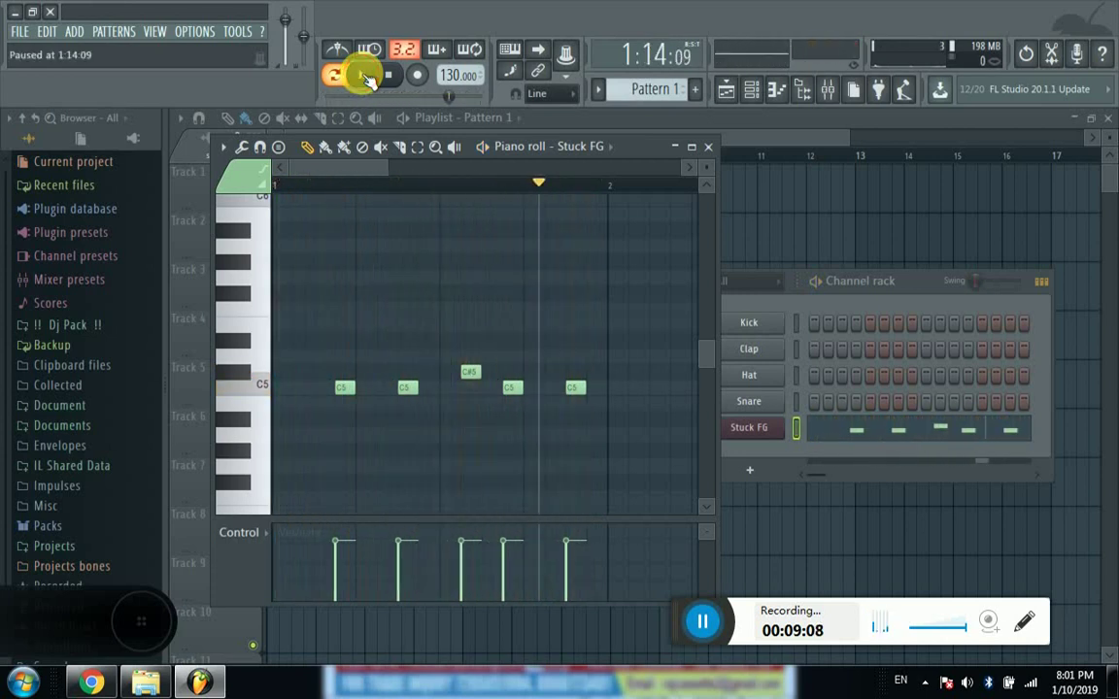
- Close the Piano roll and Channel rack, and move the four Pattern 1 clips in the playlist down to Track 2
{"action": "left_click", "coordinate": [709, 148]}
{"action": "right_click", "coordinate": [734, 226]}
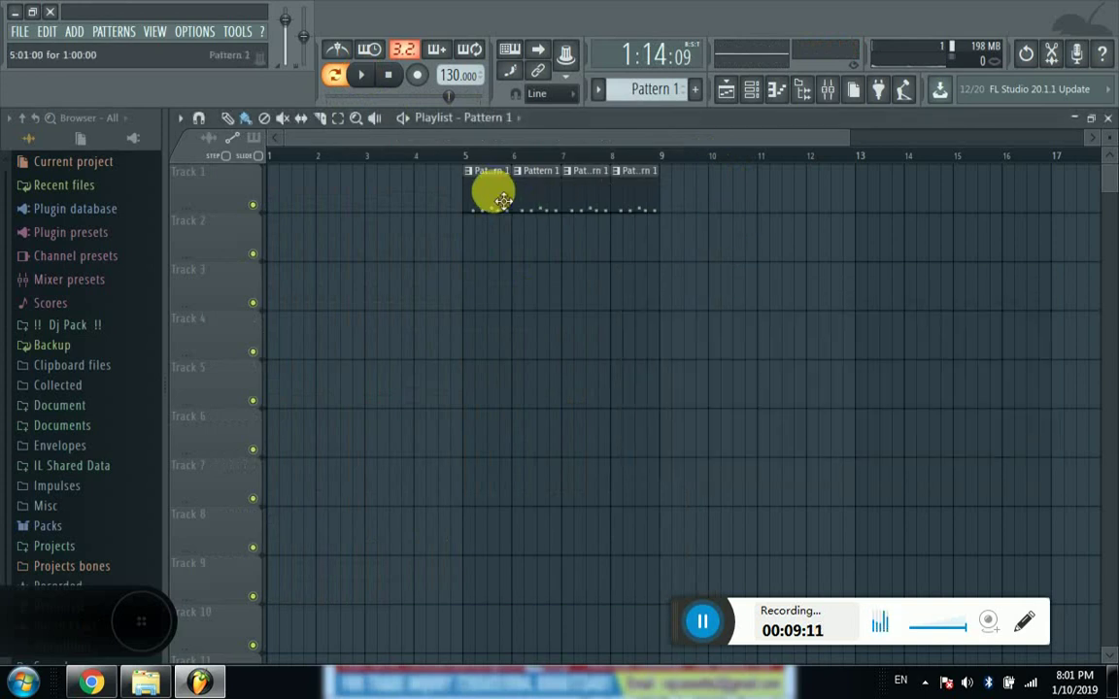
{"action": "left_click_drag", "start_coordinate": [440, 179], "coordinate": [676, 204]}
{"action": "left_click_drag", "start_coordinate": [474, 247], "coordinate": [617, 253]}
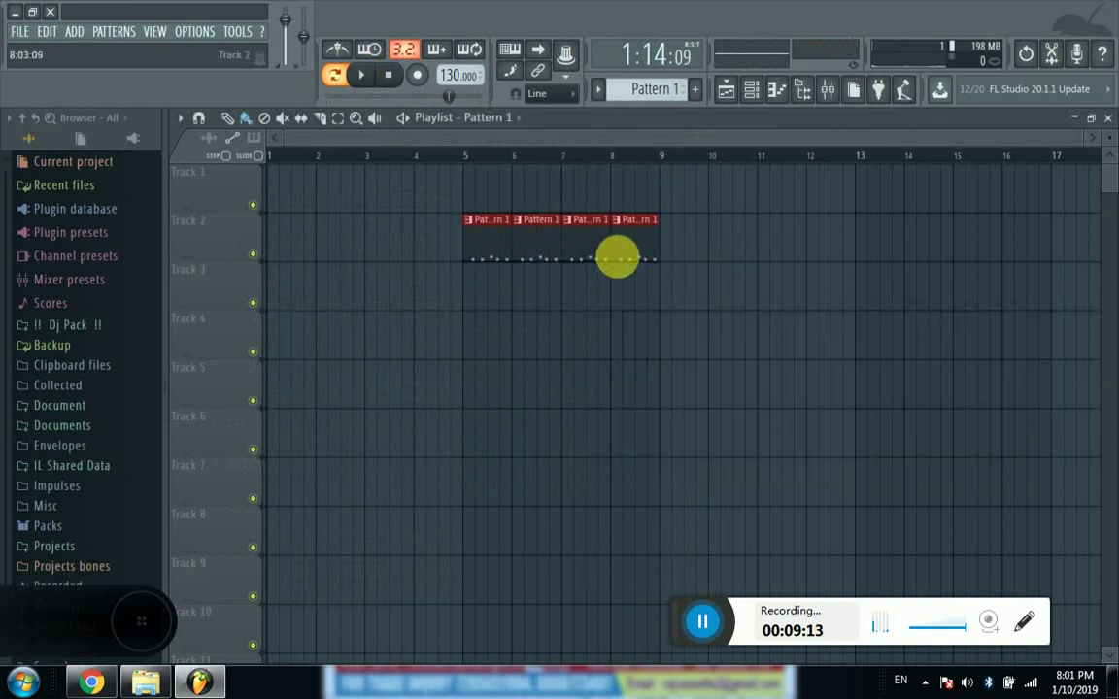
- Place four Pattern 2 clips on Track 1 across bars 5 to 8, and play the song from just before bar 5
{"action": "left_click_drag", "start_coordinate": [661, 93], "coordinate": [661, 82]}
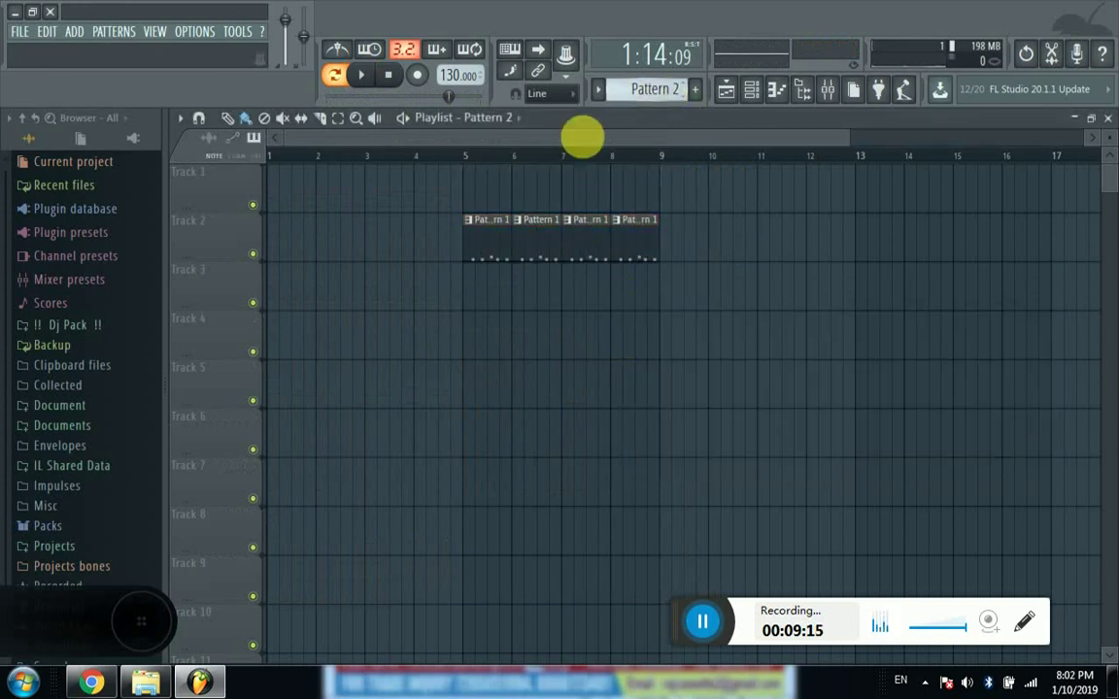
{"action": "left_click_drag", "start_coordinate": [469, 192], "coordinate": [661, 189]}
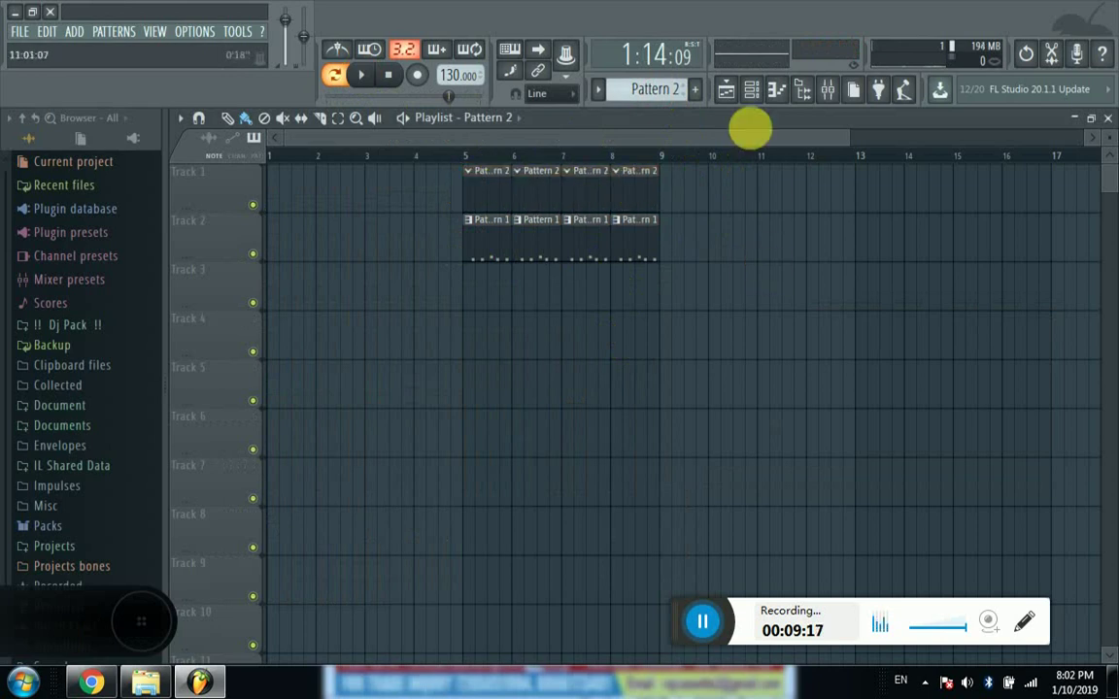
{"action": "left_click", "coordinate": [454, 155]}
{"action": "left_click", "coordinate": [364, 77]}
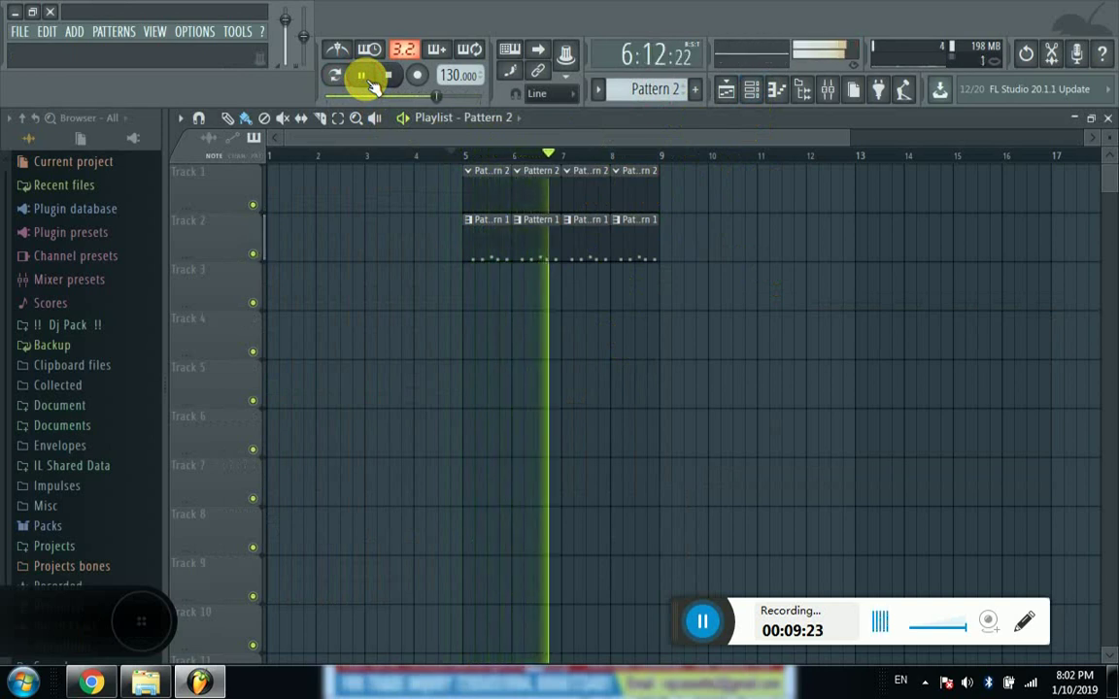
- Pause the song and open the Channel rack for Pattern 2
{"action": "left_click", "coordinate": [373, 85]}
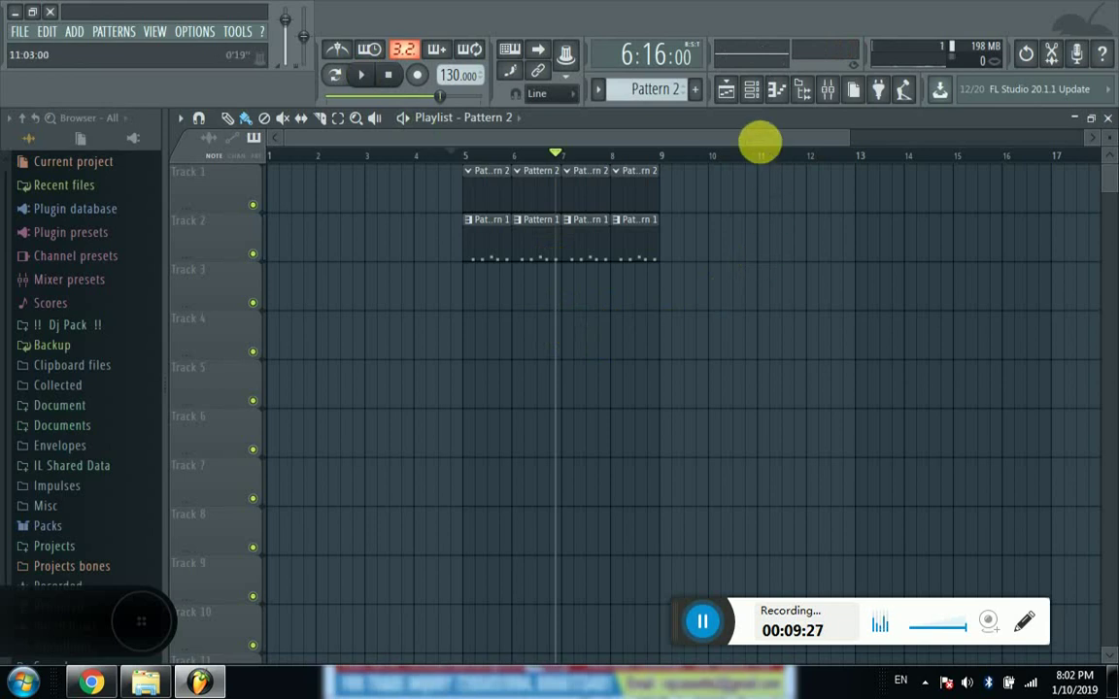
{"action": "left_click", "coordinate": [750, 89]}
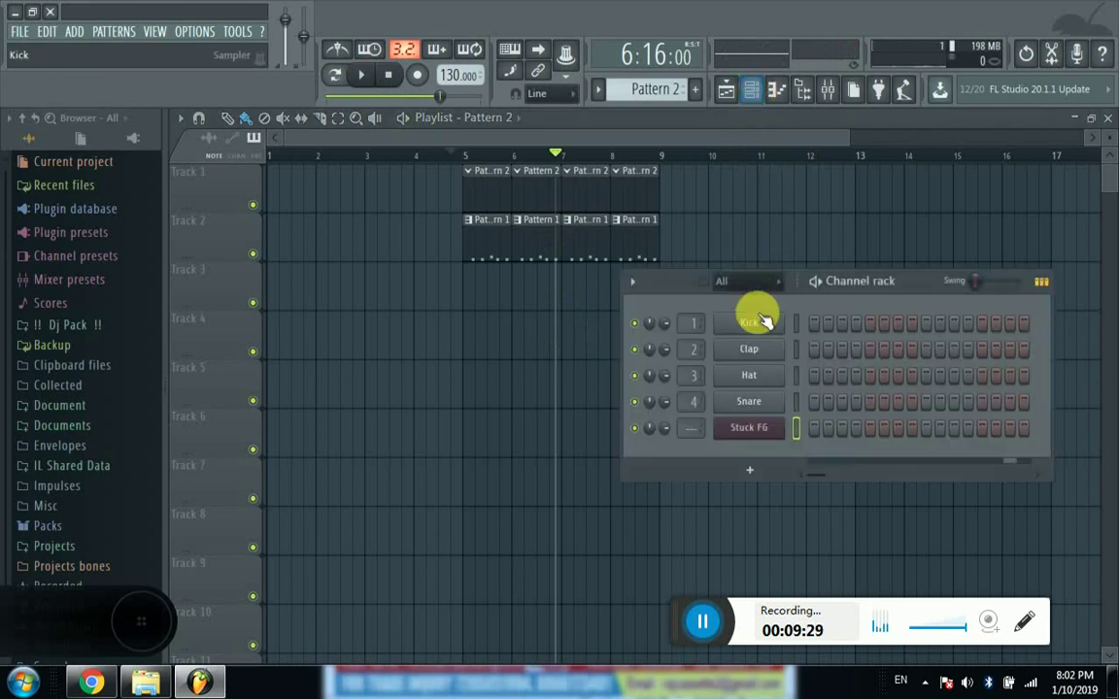
- Open the Main Qualty folder inside !! Dj Pack !! and audition the VEH3 Fill Ins 128BPM 052 and VES1 Synth Cuts 026 samples
{"action": "left_click", "coordinate": [79, 324]}
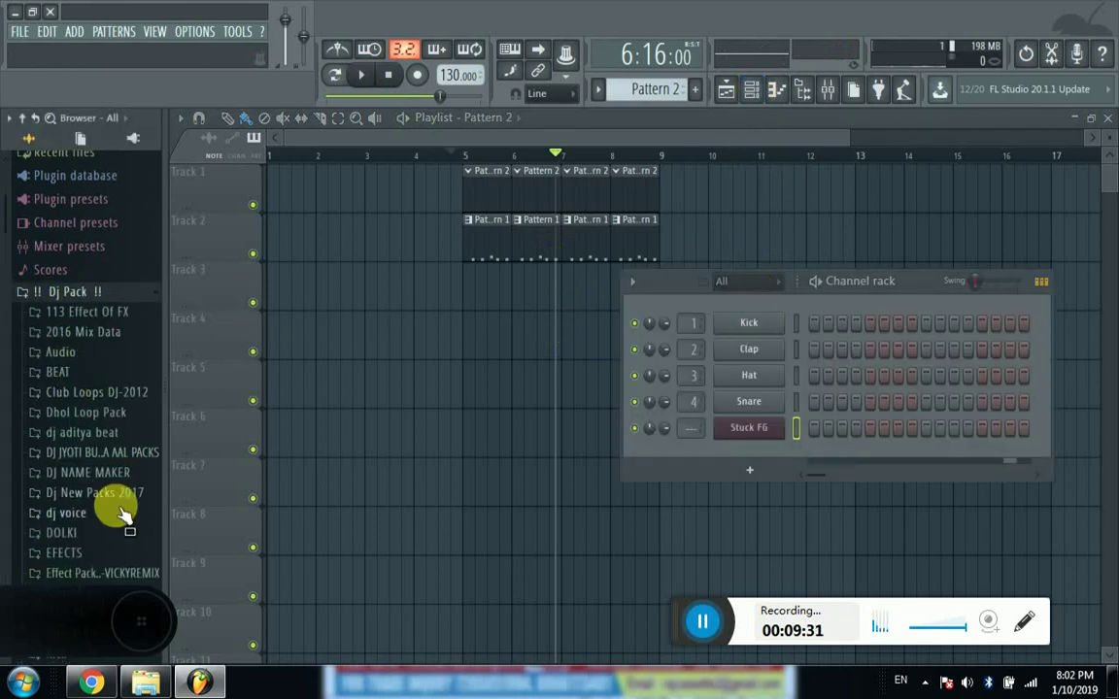
{"action": "scroll", "coordinate": [113, 501], "scroll_direction": "down", "scroll_amount": 4}
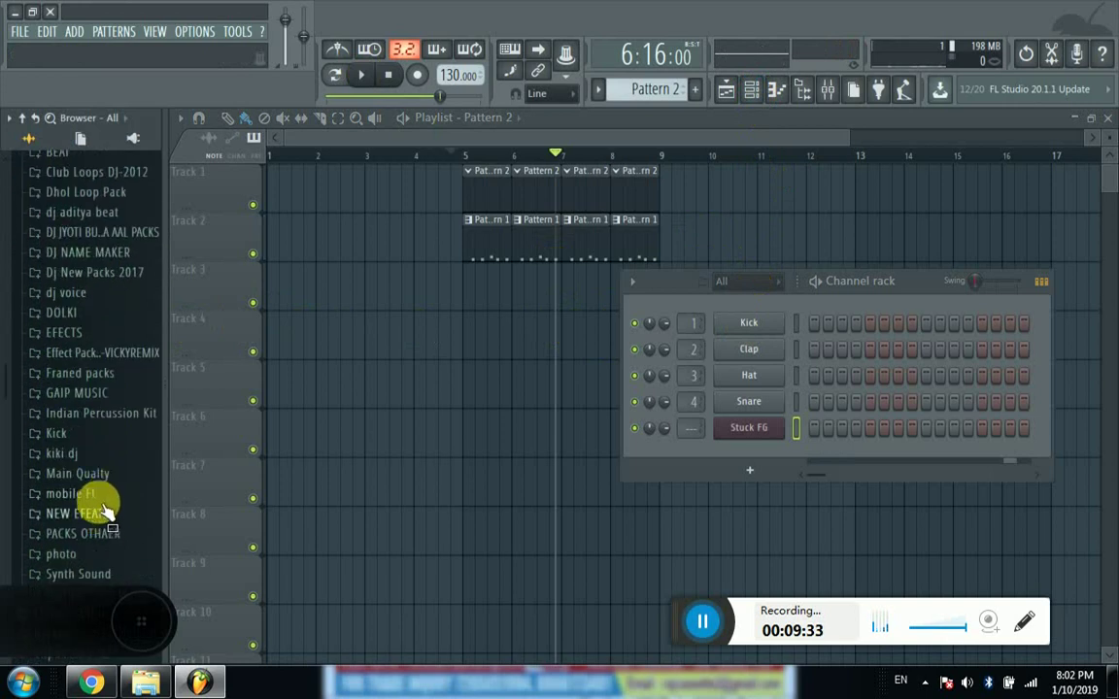
{"action": "left_click", "coordinate": [89, 478]}
{"action": "scroll", "coordinate": [97, 408], "scroll_direction": "down", "scroll_amount": 3}
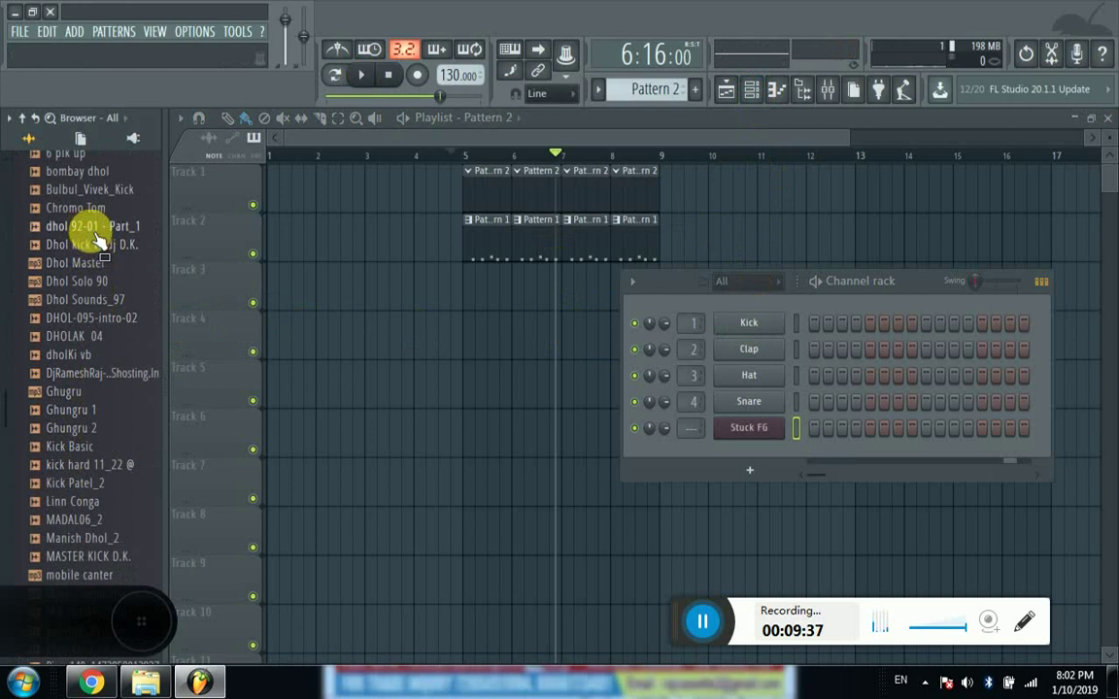
{"action": "scroll", "coordinate": [93, 270], "scroll_direction": "down", "scroll_amount": 2}
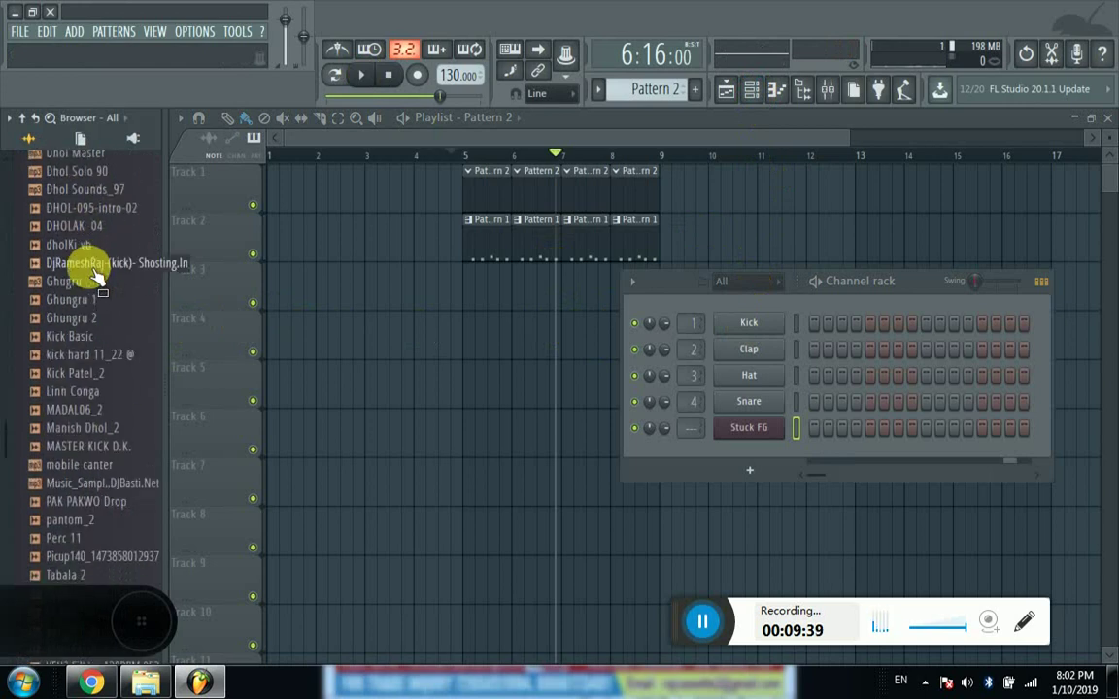
{"action": "scroll", "coordinate": [112, 466], "scroll_direction": "down", "scroll_amount": 6}
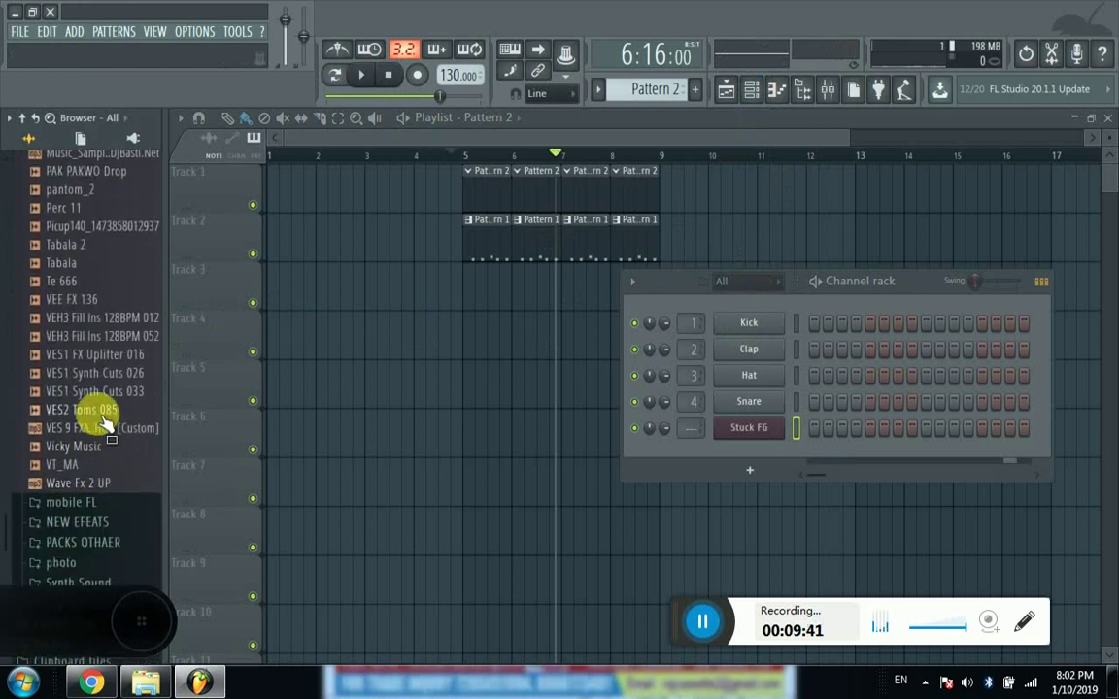
{"action": "left_click", "coordinate": [97, 336]}
{"action": "left_click", "coordinate": [94, 373]}
{"action": "scroll", "coordinate": [107, 340], "scroll_direction": "up", "scroll_amount": 3}
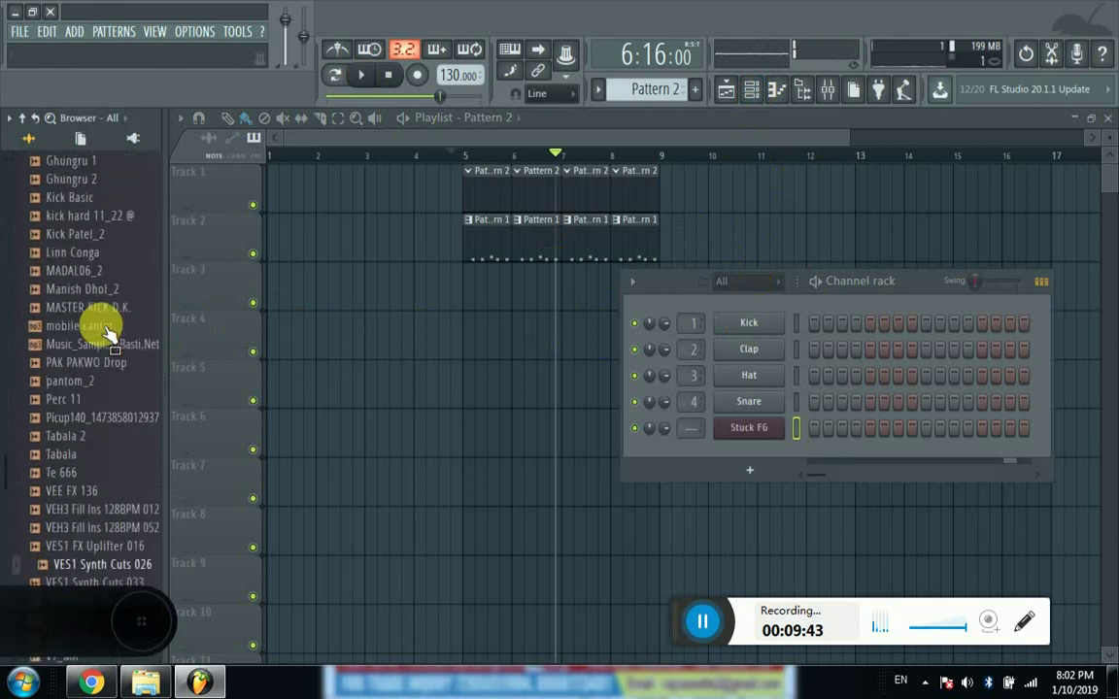
- Add the MASTER KICK D.K. sample as a channel above Kick and fill every fourth step, starting from step 1
{"action": "left_click", "coordinate": [85, 337]}
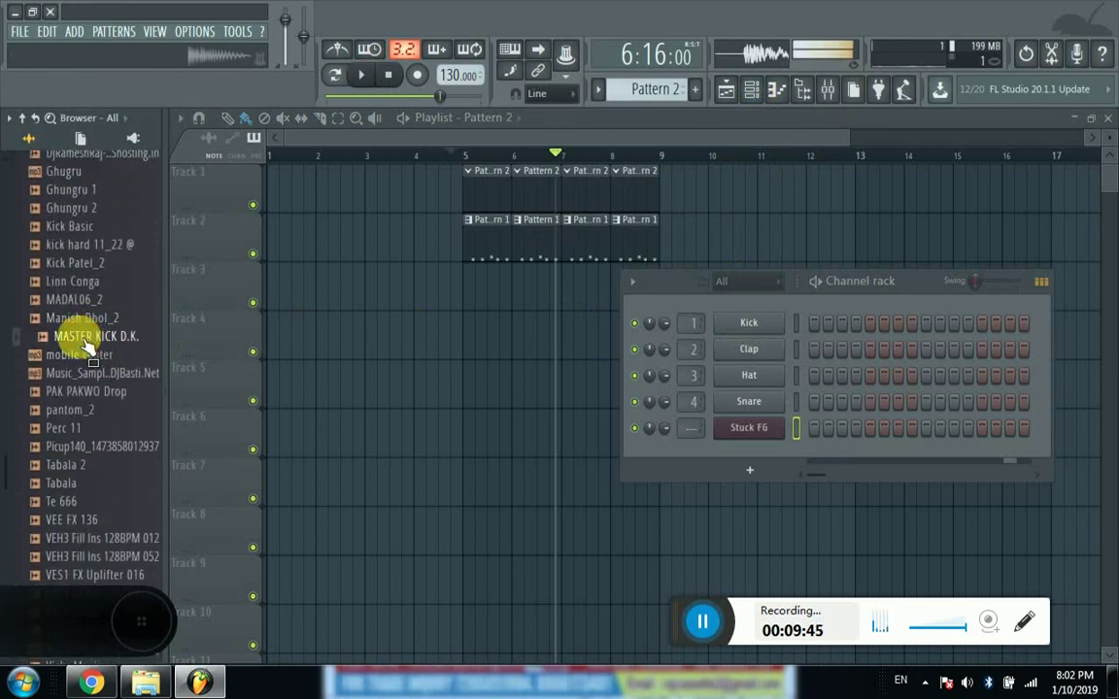
{"action": "left_click_drag", "start_coordinate": [81, 340], "coordinate": [749, 312]}
{"action": "right_click", "coordinate": [753, 321]}
{"action": "left_click", "coordinate": [923, 393]}
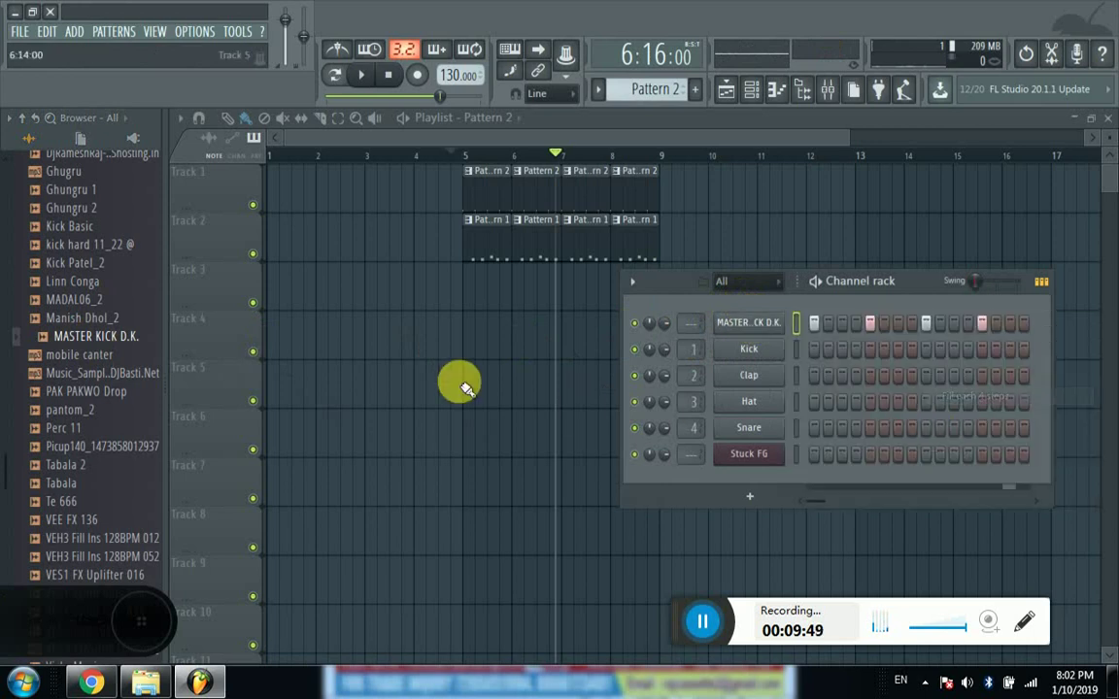
- Audition other drum samples, add Ghungru 1 as a channel below MASTER KICK D.K., and enable its steps 5 and 13
{"action": "left_click", "coordinate": [82, 299]}
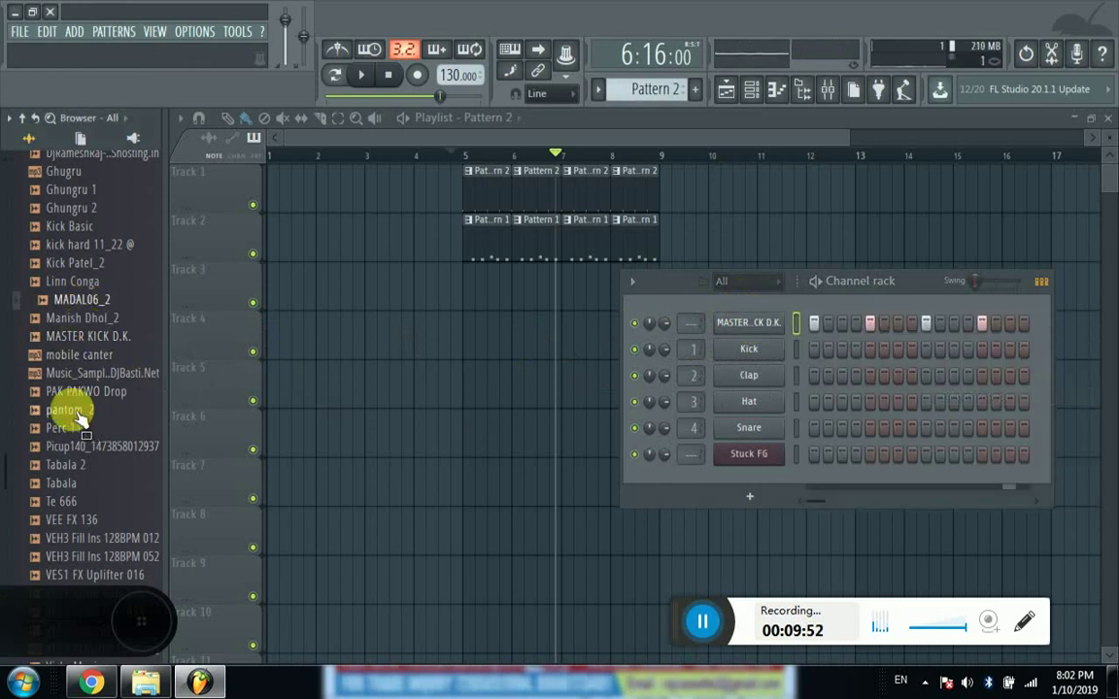
{"action": "left_click", "coordinate": [77, 280]}
{"action": "left_click_drag", "start_coordinate": [75, 194], "coordinate": [748, 350]}
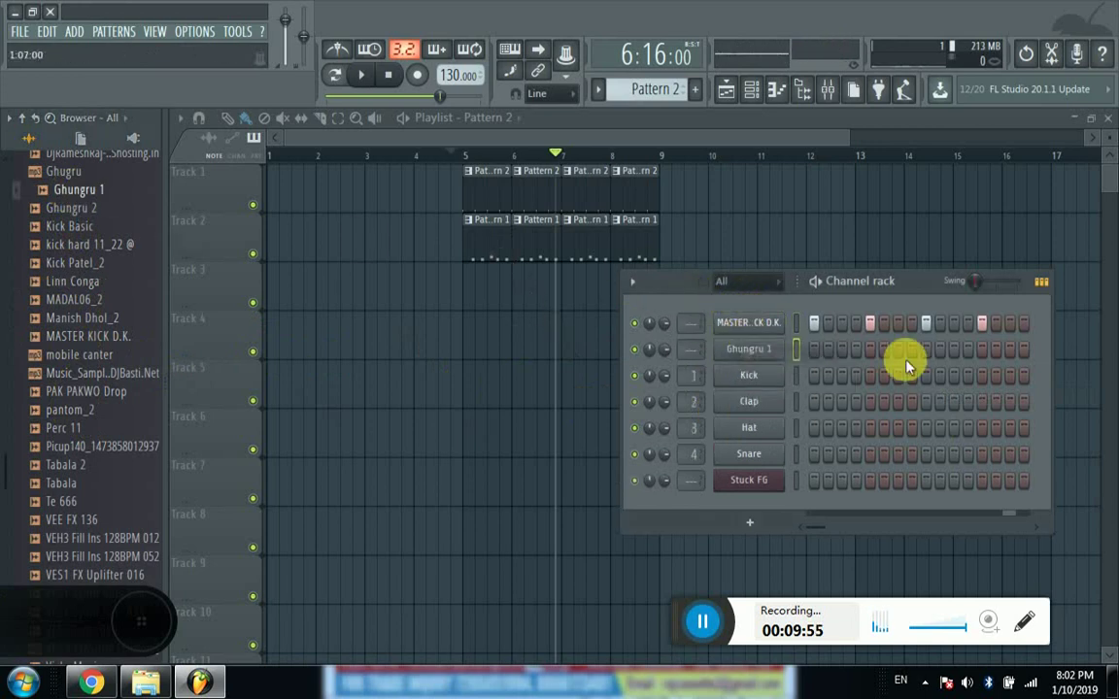
{"action": "left_click", "coordinate": [871, 349]}
{"action": "left_click", "coordinate": [981, 350]}
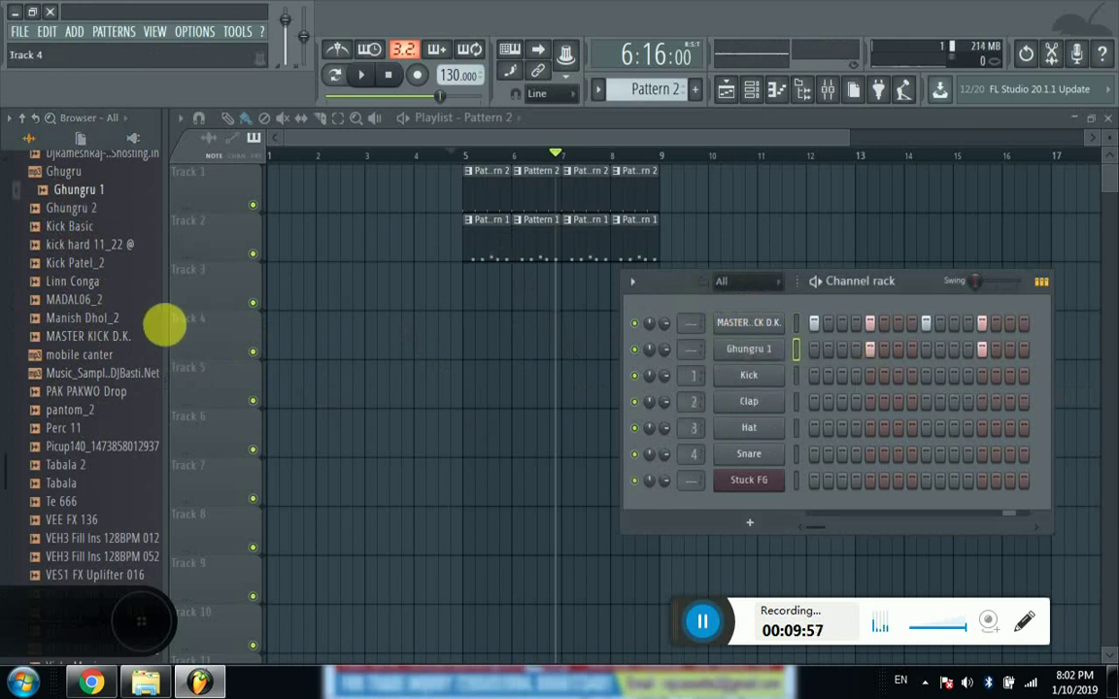
- Add the DHOLAK 04 sample as a channel below Ghungru 1 and enable its steps 7 and 15
{"action": "scroll", "coordinate": [116, 340], "scroll_direction": "up", "scroll_amount": 1}
{"action": "scroll", "coordinate": [115, 335], "scroll_direction": "up", "scroll_amount": 2}
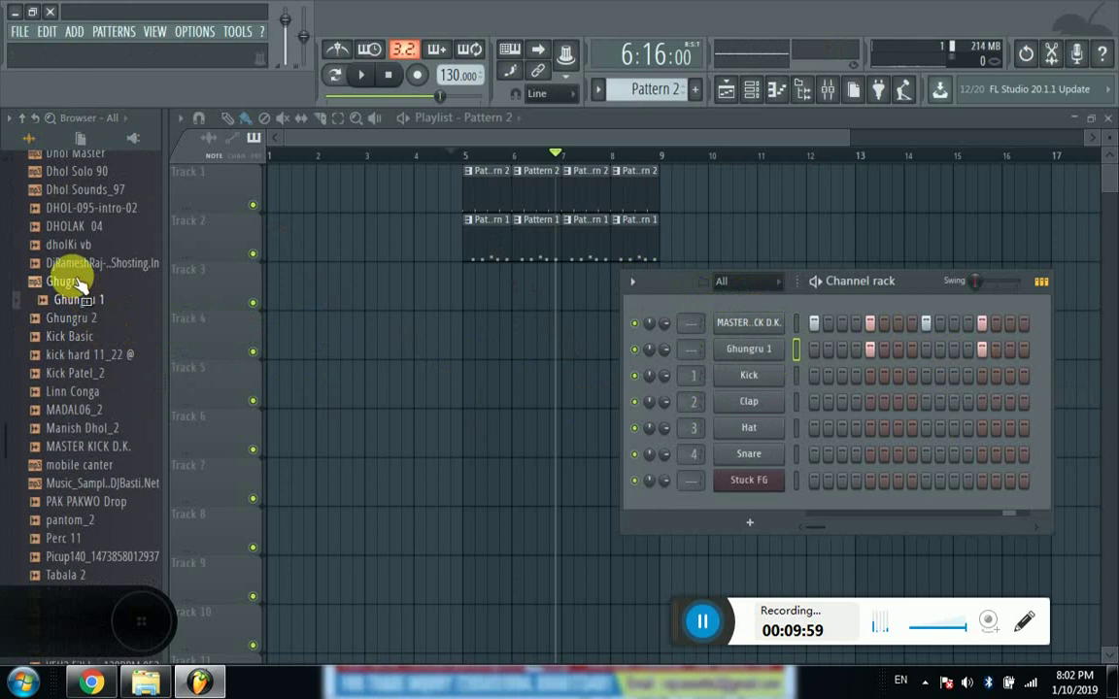
{"action": "left_click_drag", "start_coordinate": [75, 229], "coordinate": [904, 383]}
{"action": "left_click", "coordinate": [897, 375]}
{"action": "left_click", "coordinate": [1008, 376]}
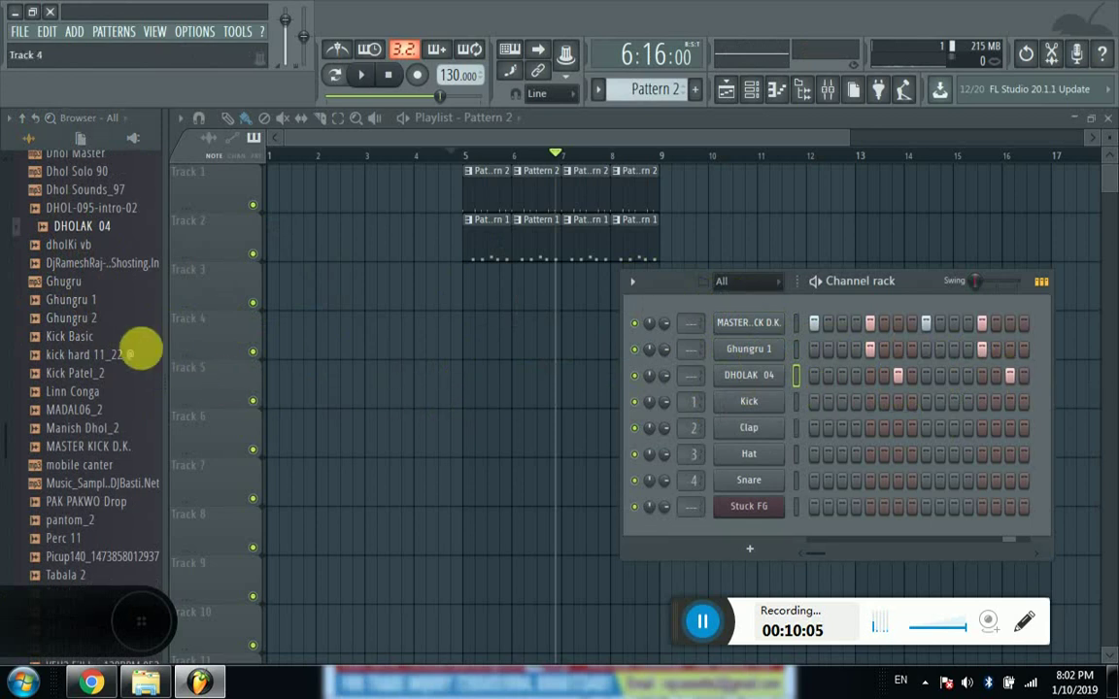
- Add the dhol 92-01 - Part_1 sample as a channel below DHOLAK 04 and enable its steps 4, 8, 12 and 16
{"action": "scroll", "coordinate": [88, 291], "scroll_direction": "up", "scroll_amount": 3}
{"action": "left_click_drag", "start_coordinate": [92, 231], "coordinate": [837, 408]}
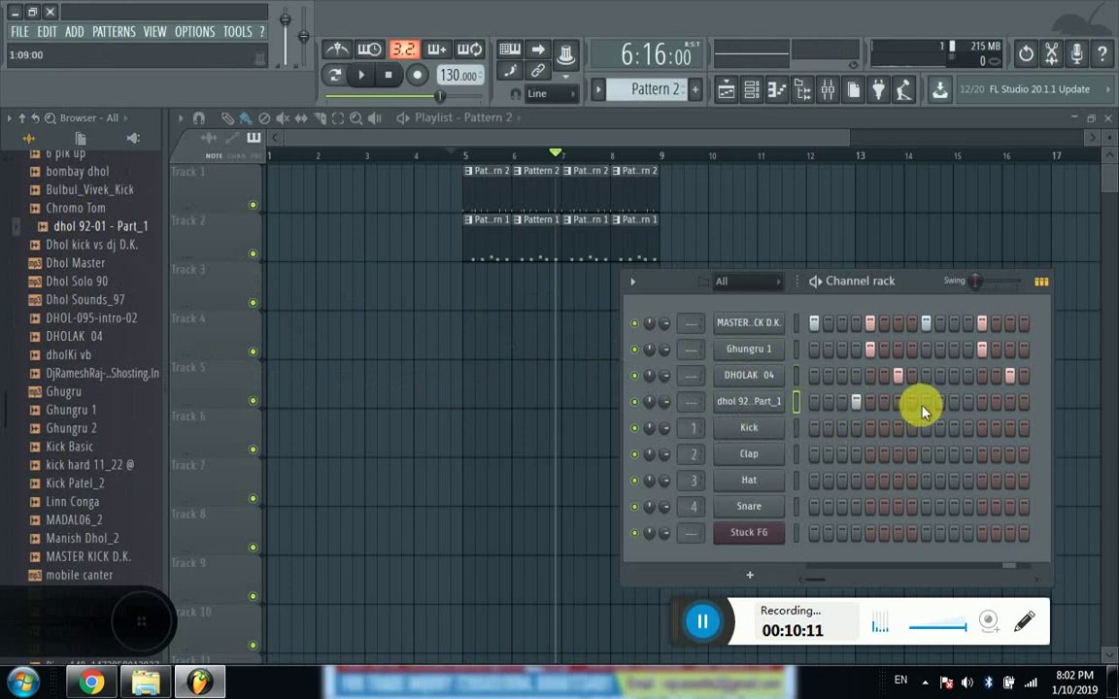
{"action": "left_click", "coordinate": [967, 401]}
{"action": "left_click", "coordinate": [1024, 401]}
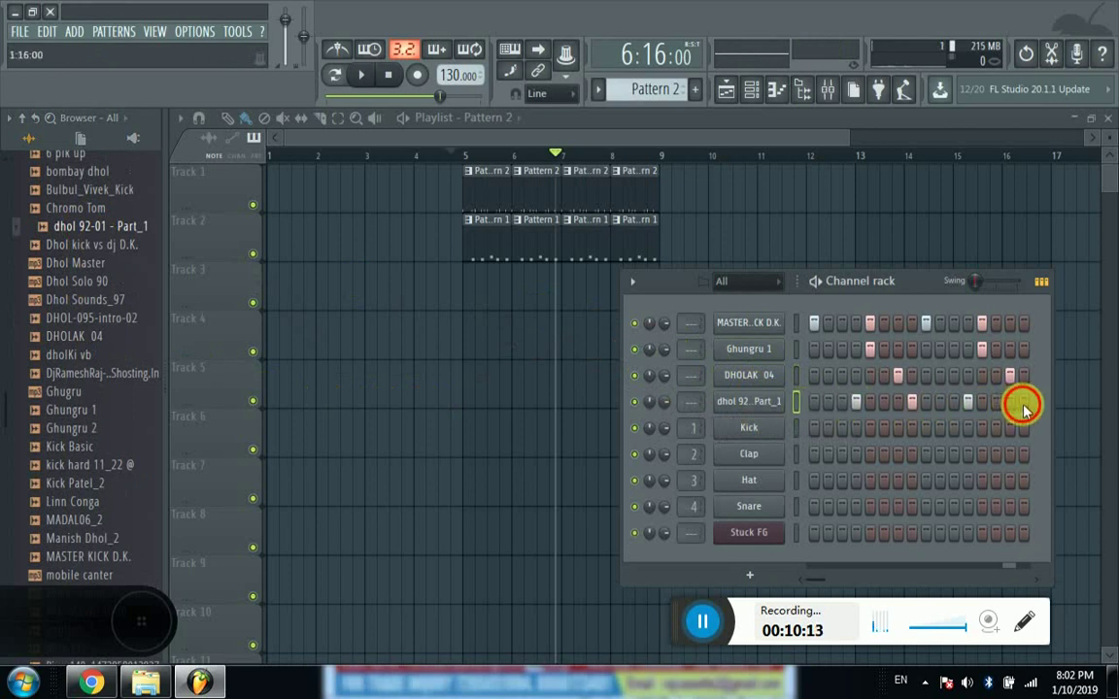
- Close the Channel rack and play the song from just before bar 5, pausing once the clips have played
{"action": "key", "text": "F6"}
{"action": "left_click", "coordinate": [451, 154]}
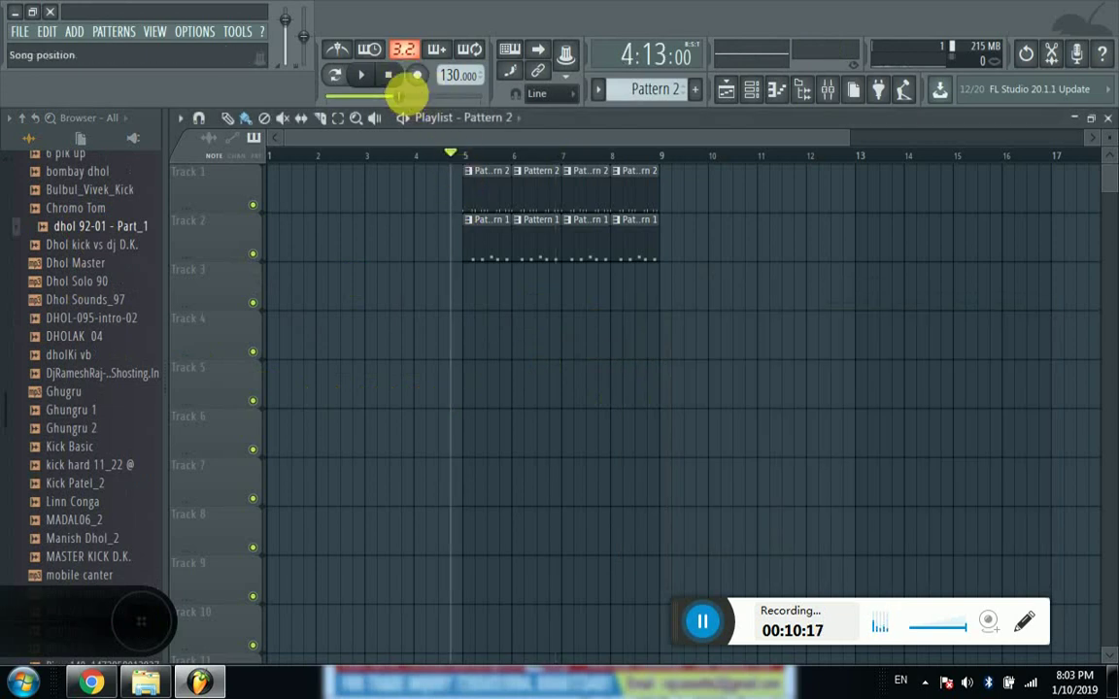
{"action": "left_click", "coordinate": [361, 78]}
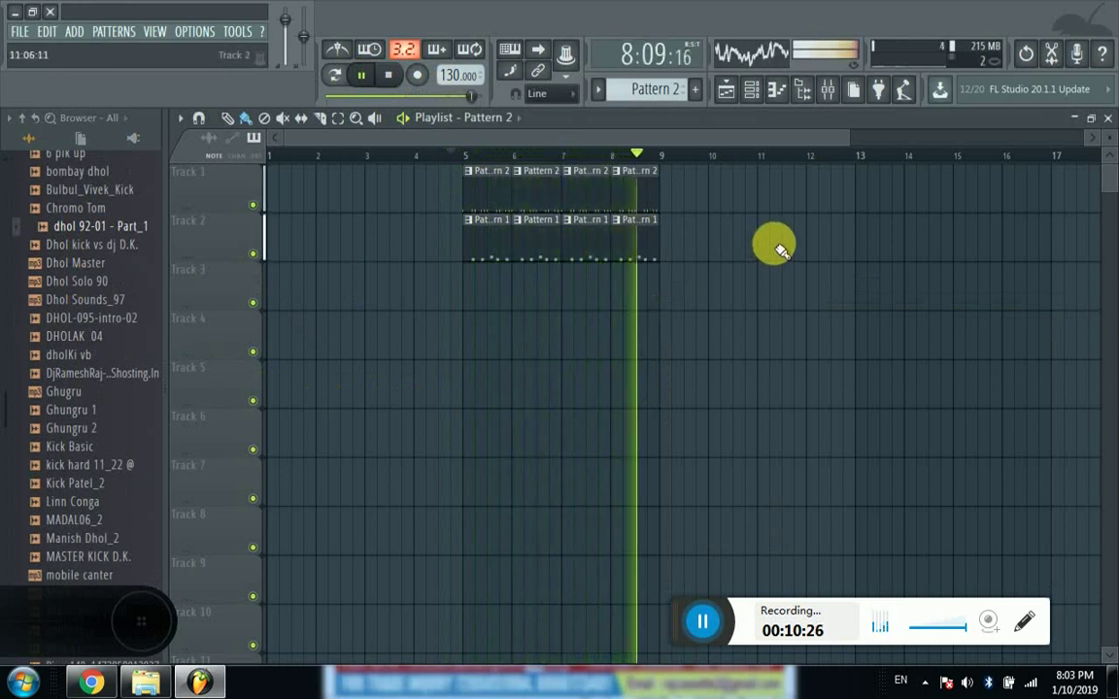
{"action": "left_click", "coordinate": [361, 75]}
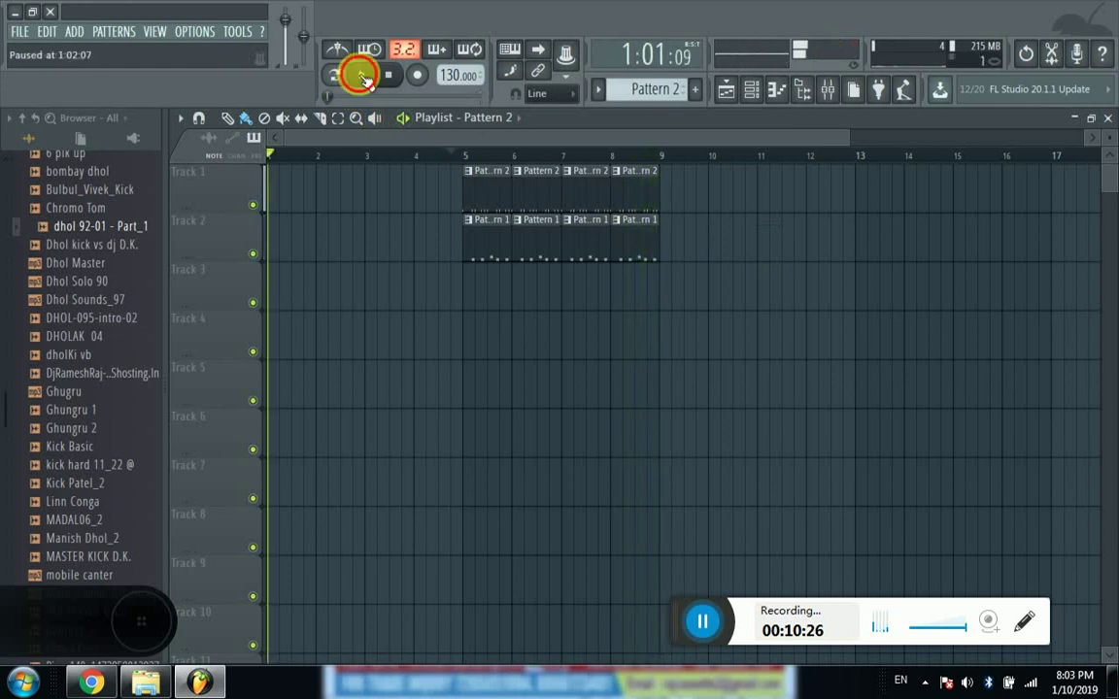
- Move the song position to the start of bar 5 and resume playback
{"action": "scroll", "coordinate": [464, 158], "scroll_direction": "up", "scroll_amount": 1}
{"action": "scroll", "coordinate": [464, 159], "scroll_direction": "up", "scroll_amount": 1}
{"action": "left_click", "coordinate": [464, 158]}
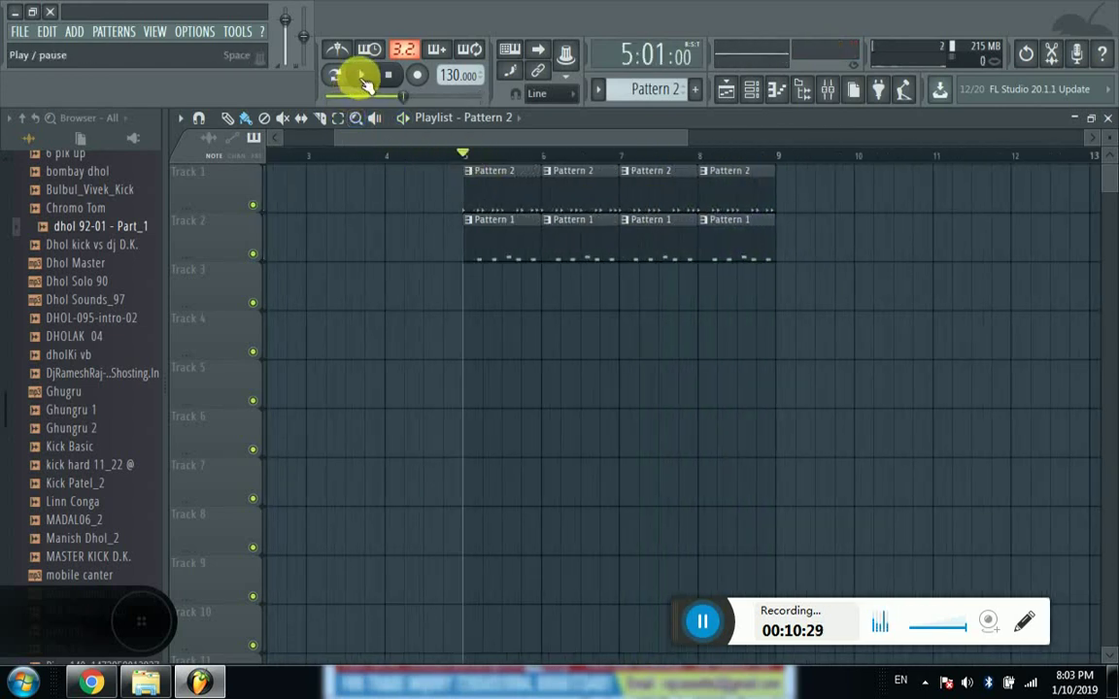
{"action": "left_click", "coordinate": [360, 75]}
- Select Pattern 1 and lower the Stuck FG channel's volume to about 41% in the Channel rack
{"action": "left_click", "coordinate": [604, 245]}
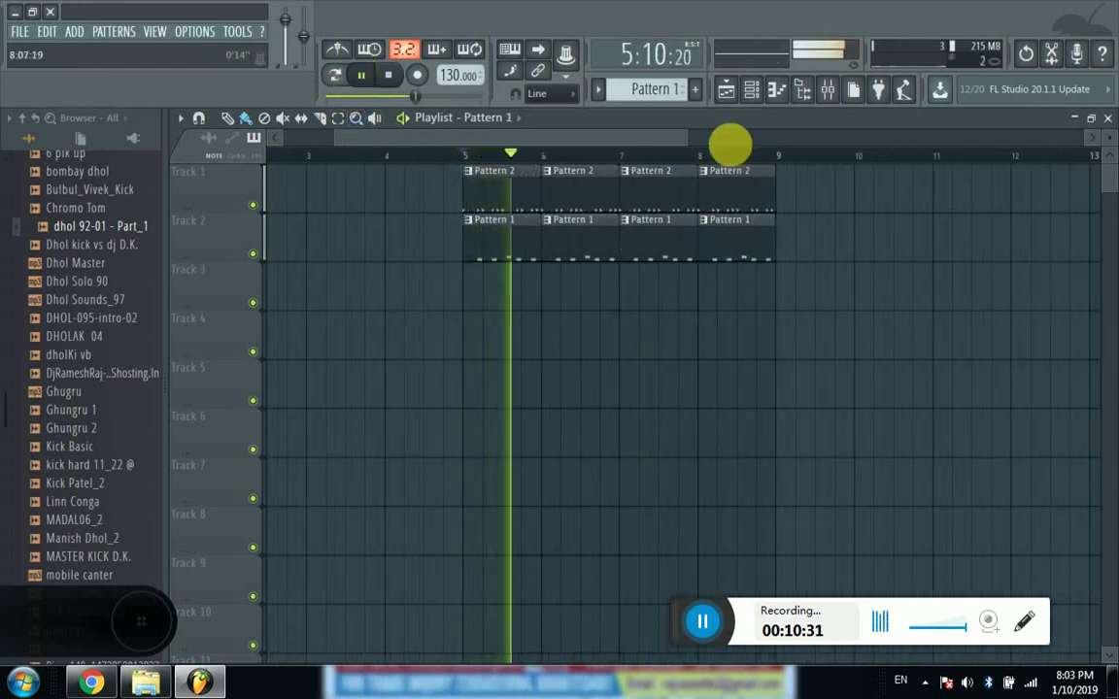
{"action": "left_click", "coordinate": [750, 90]}
{"action": "left_click_drag", "start_coordinate": [665, 534], "coordinate": [664, 568]}
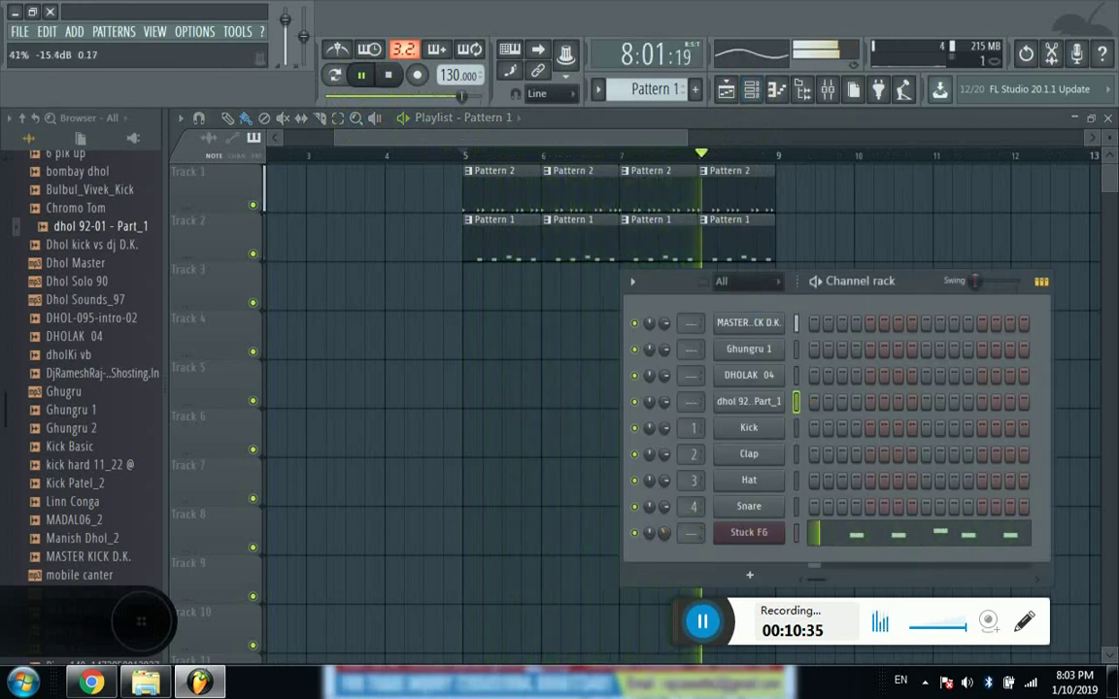
- Close the Channel rack and replay the song from around bar 5, stopping it after the last clips
{"action": "left_click", "coordinate": [461, 159]}
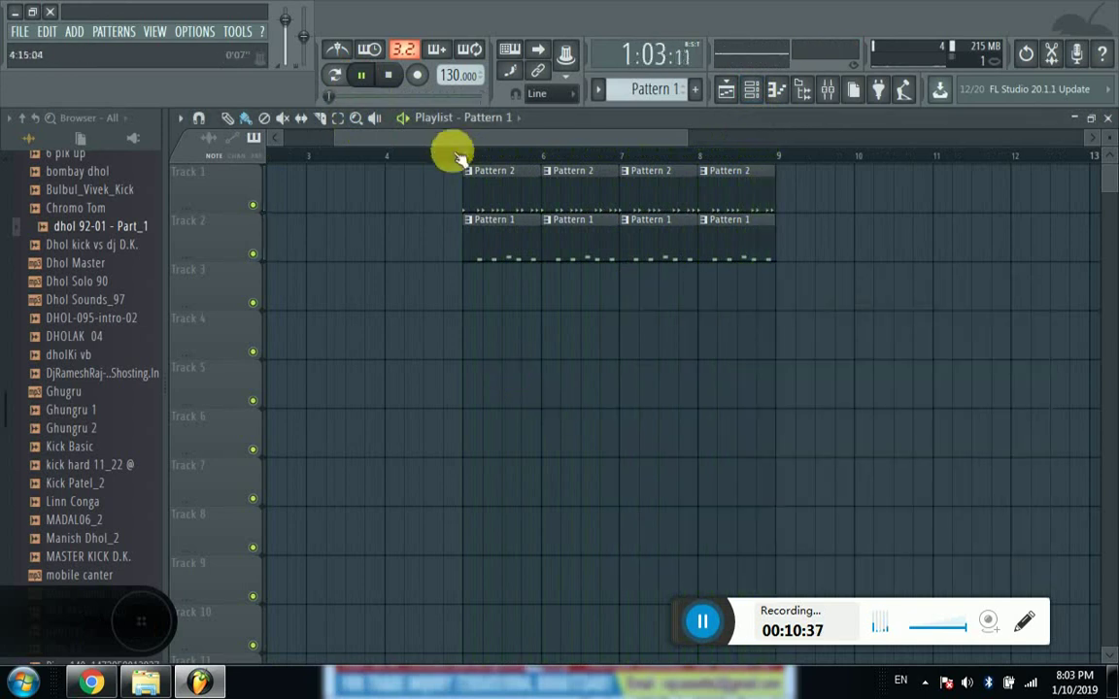
{"action": "left_click", "coordinate": [460, 158]}
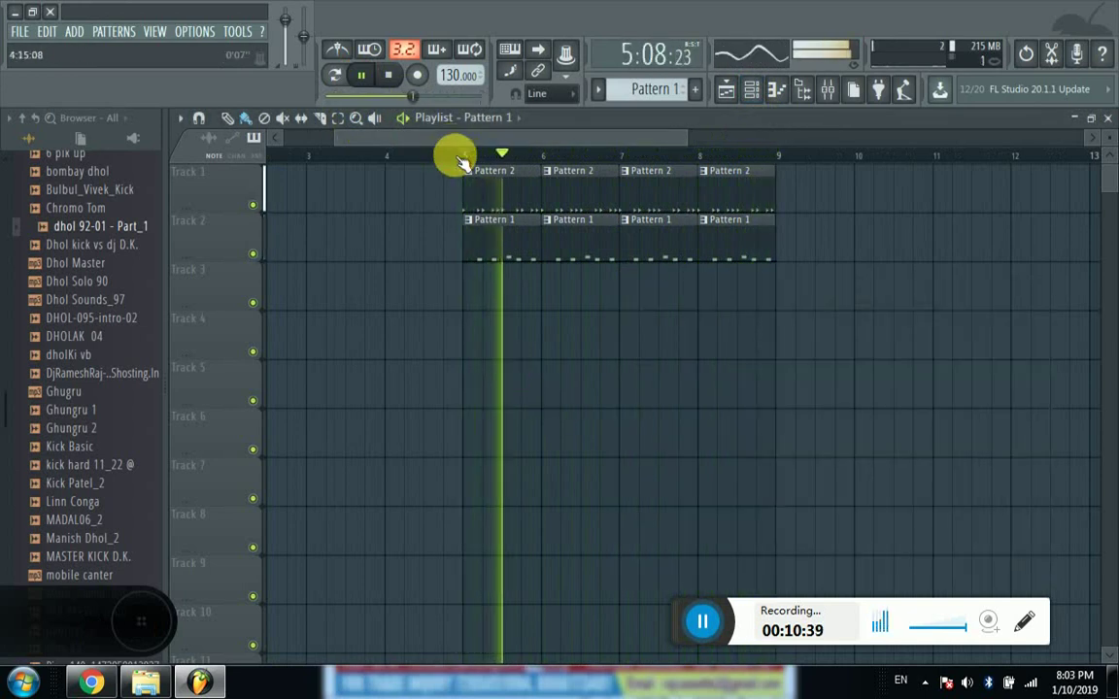
{"action": "scroll", "coordinate": [460, 158], "scroll_direction": "down", "scroll_amount": 1}
{"action": "scroll", "coordinate": [460, 159], "scroll_direction": "down", "scroll_amount": 1}
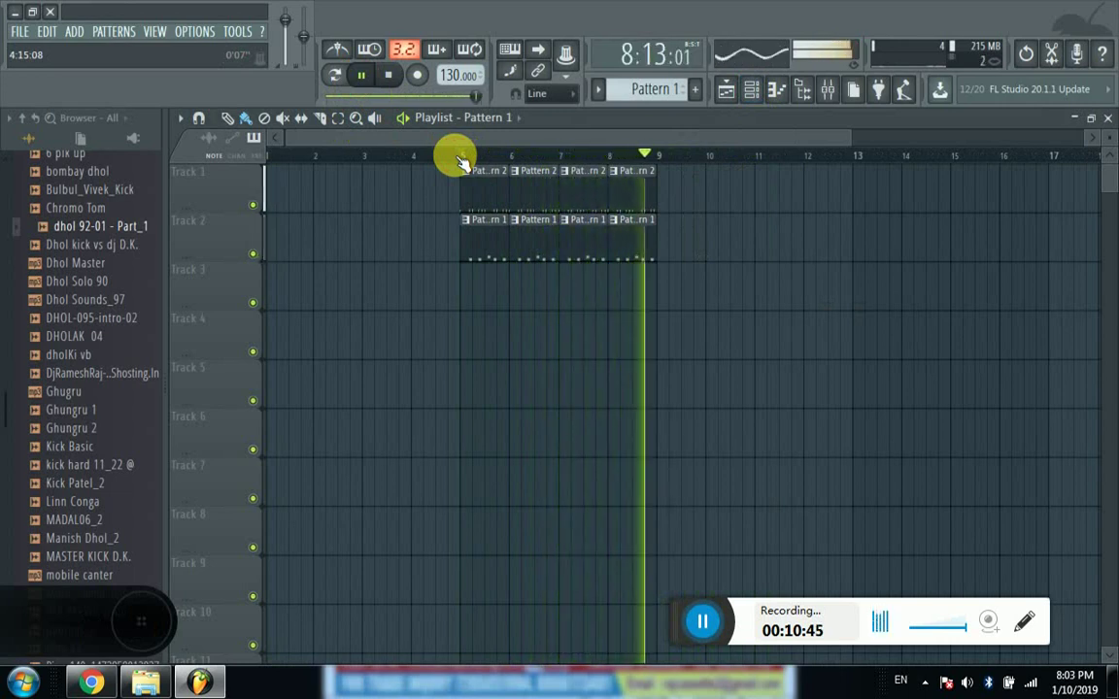
{"action": "left_click", "coordinate": [387, 76]}
- Collapse the expanded sample folders in the Browser back to the top-level list
{"action": "scroll", "coordinate": [447, 156], "scroll_direction": "down", "scroll_amount": 2}
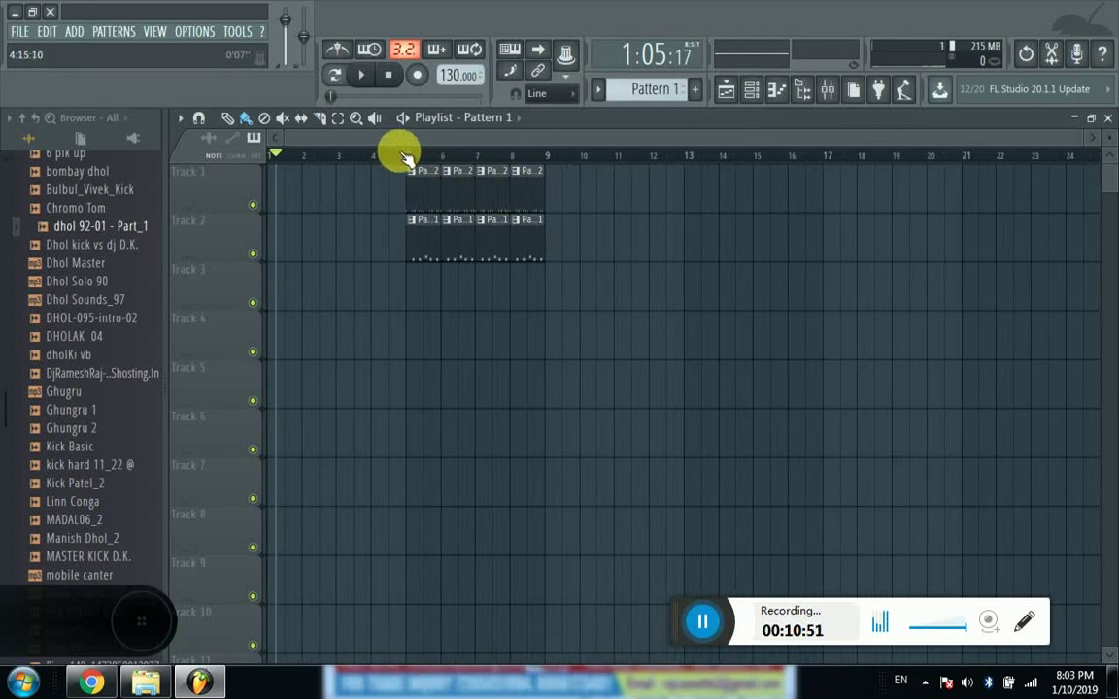
{"action": "scroll", "coordinate": [406, 155], "scroll_direction": "up", "scroll_amount": 3}
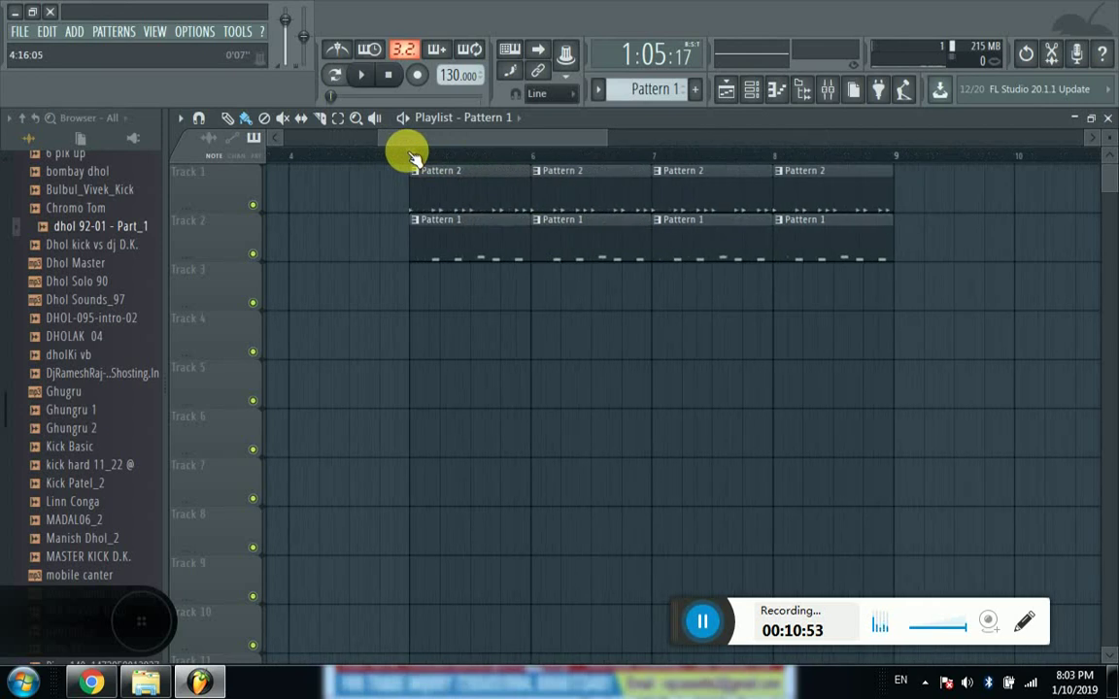
{"action": "scroll", "coordinate": [410, 156], "scroll_direction": "down", "scroll_amount": 2}
{"action": "scroll", "coordinate": [412, 157], "scroll_direction": "down", "scroll_amount": 2}
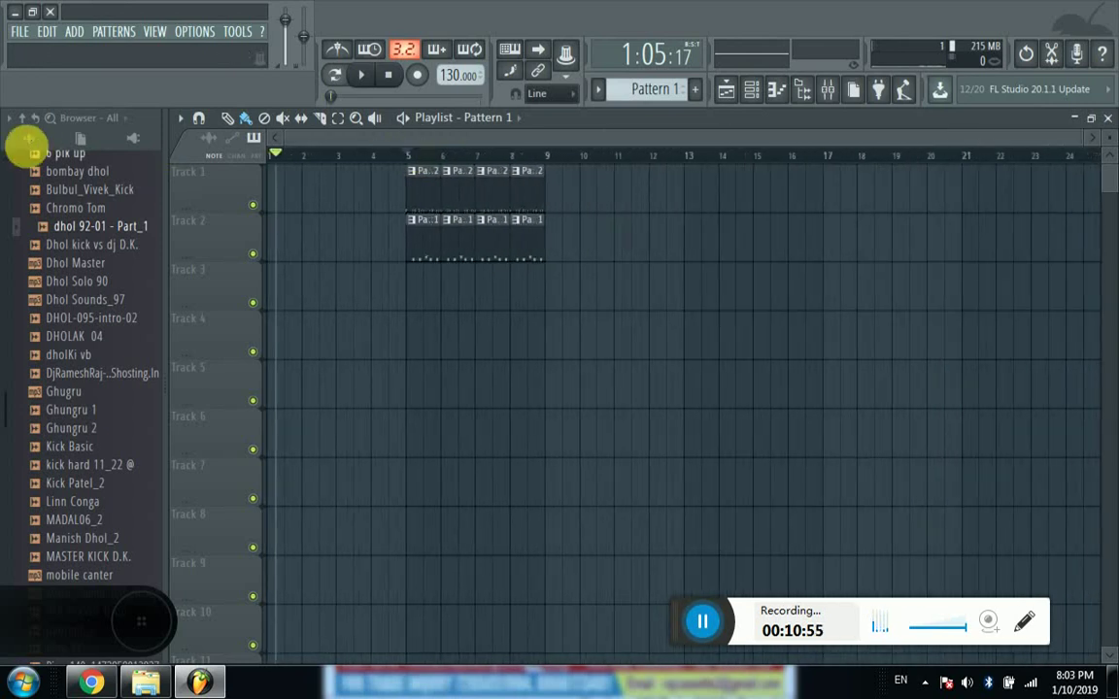
{"action": "left_click", "coordinate": [22, 118]}
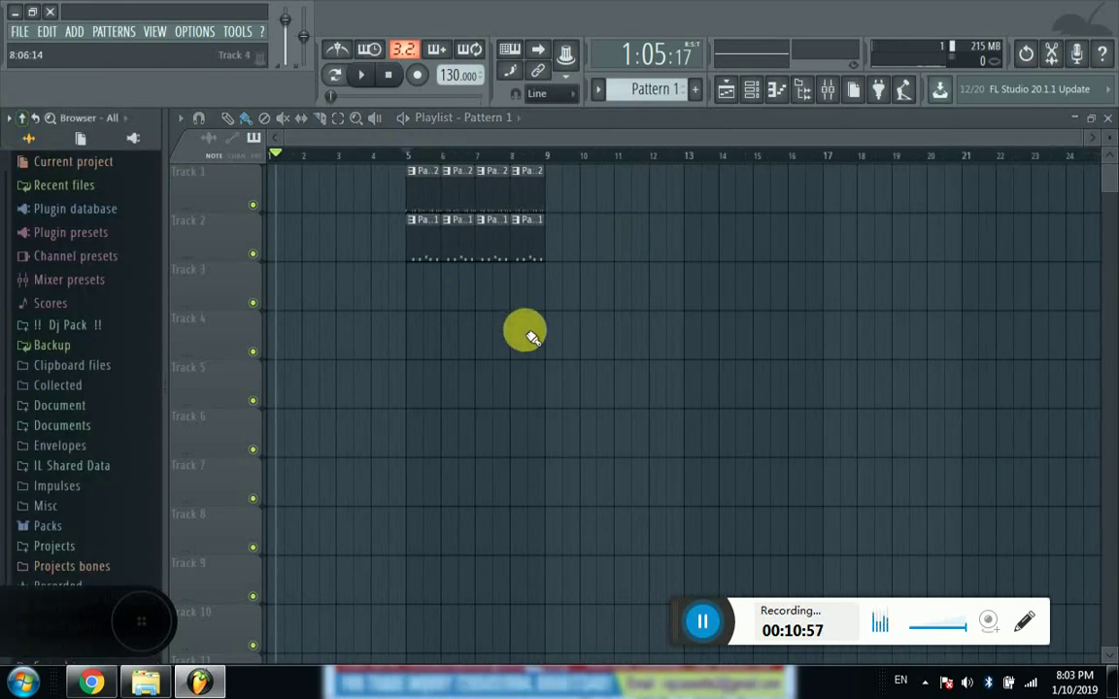